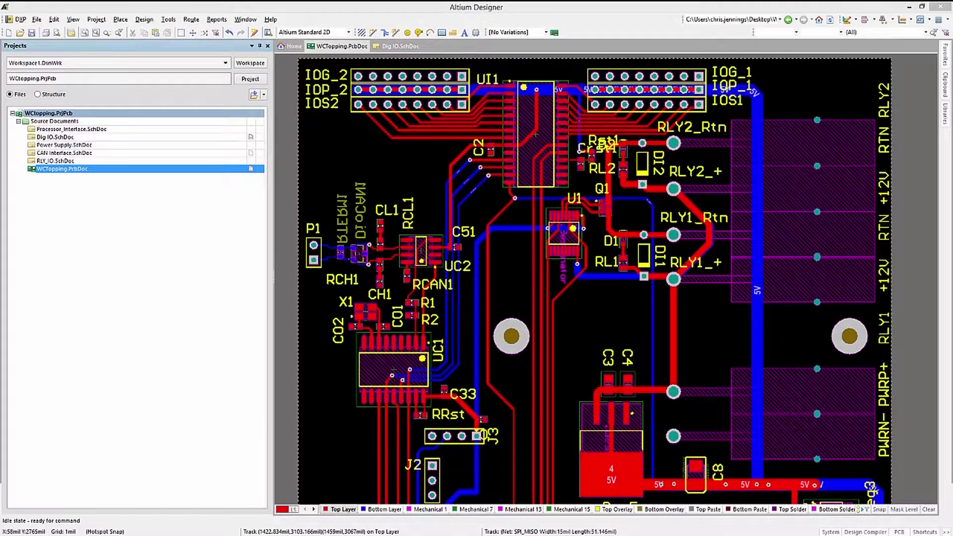
Step: Bring up the PCB Inspector panel from the status bar's PCB panel list
{"action": "left_click", "coordinate": [903, 533]}
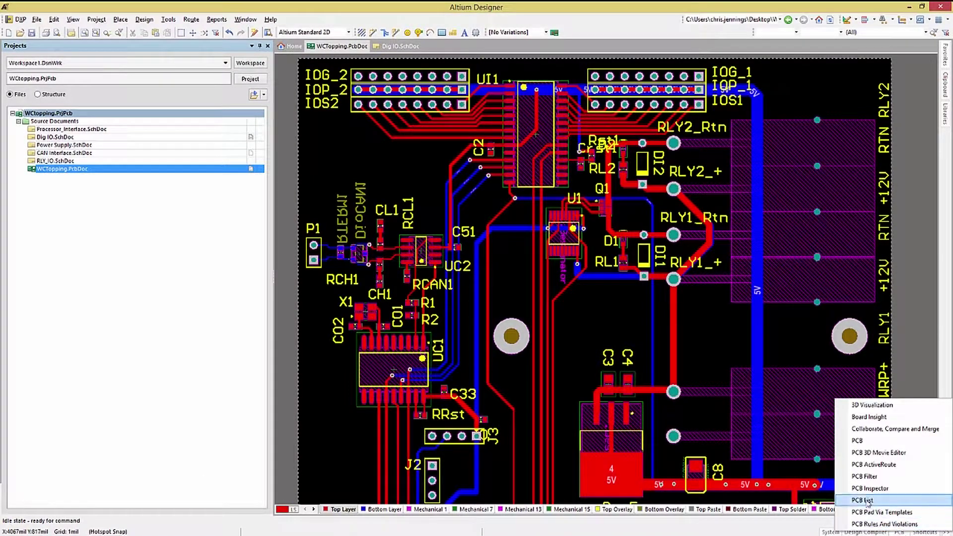
{"action": "left_click", "coordinate": [865, 477]}
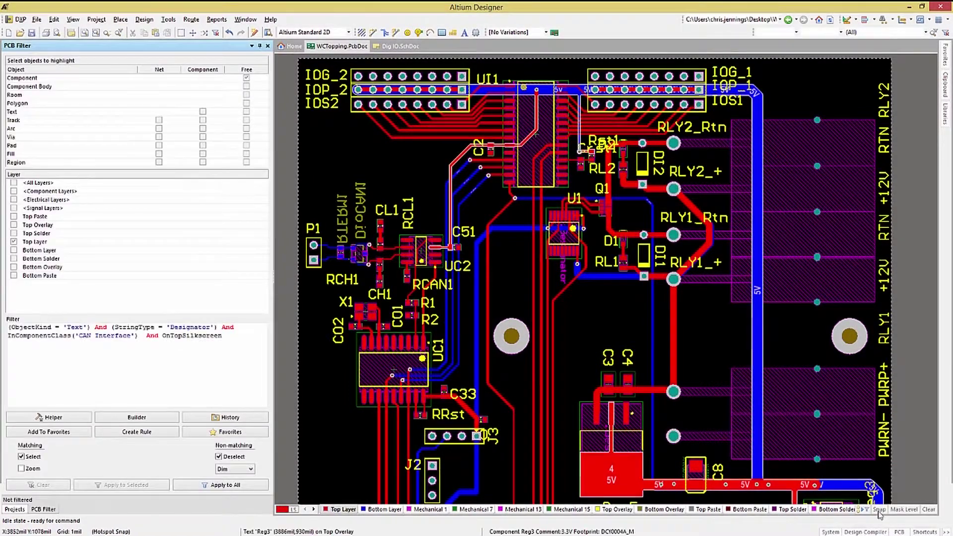
{"action": "left_click", "coordinate": [899, 532]}
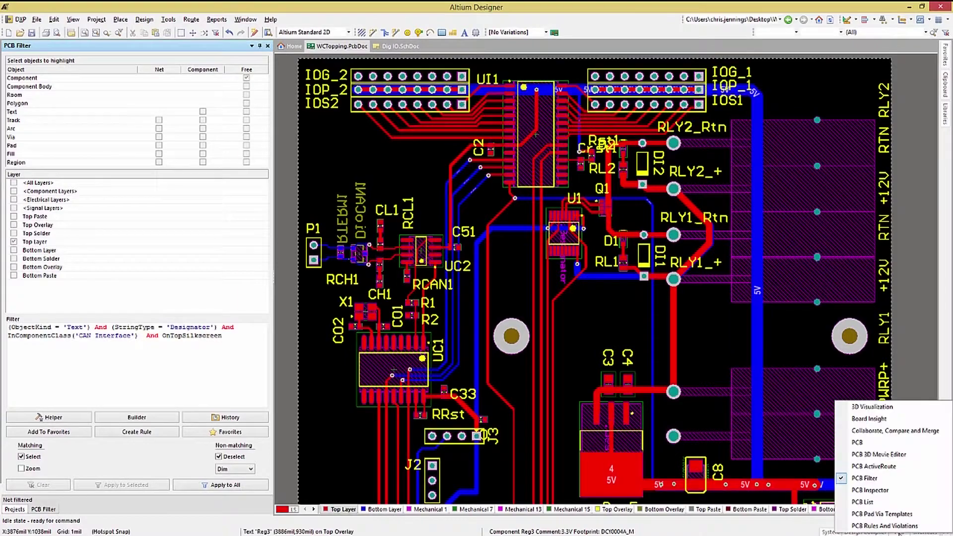
{"action": "left_click", "coordinate": [885, 491]}
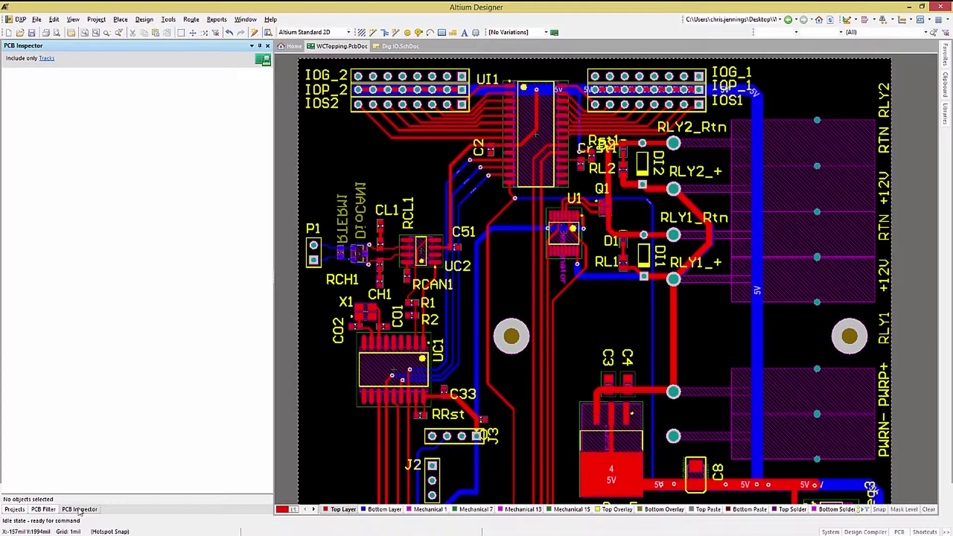
Step: Set the inspector to display all object types, then select the D1 designator text
{"action": "left_click", "coordinate": [46, 58]}
{"action": "left_click", "coordinate": [47, 70]}
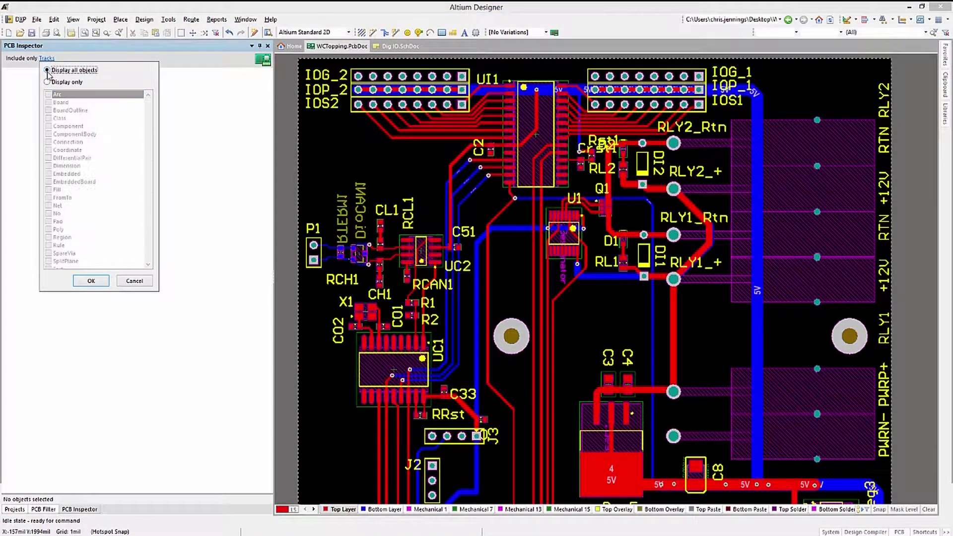
{"action": "left_click", "coordinate": [90, 281]}
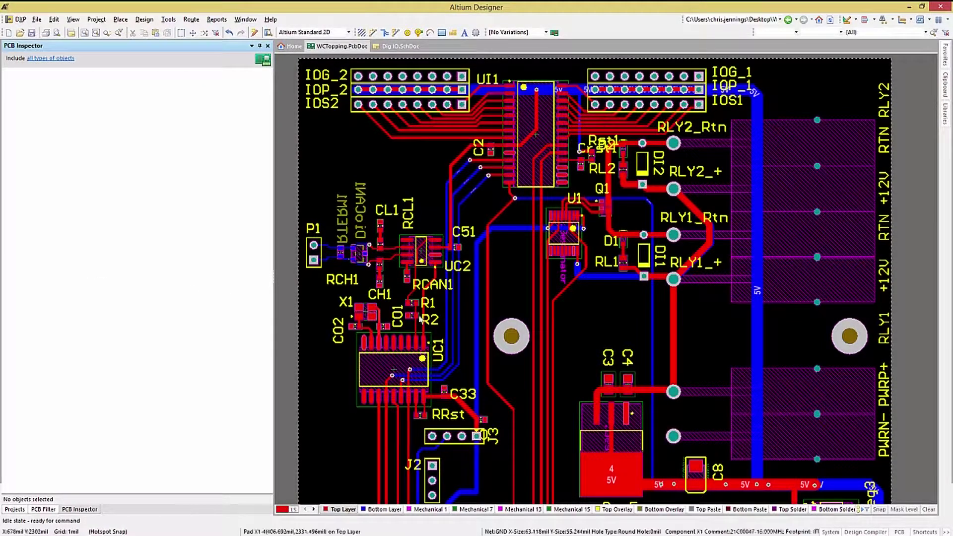
{"action": "left_click", "coordinate": [610, 246]}
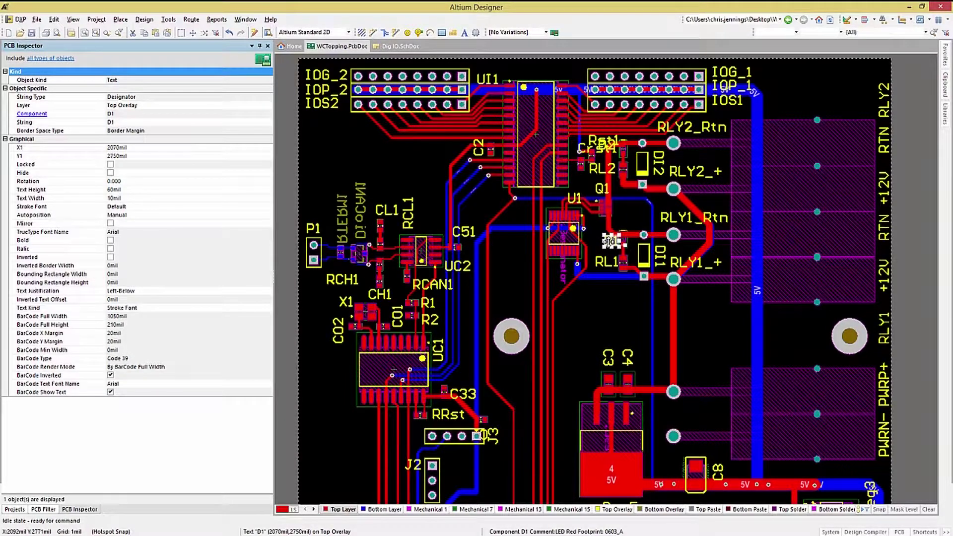
Step: Use Find Similar Objects on D1 with String Type = Same to select all designator texts
{"action": "right_click", "coordinate": [609, 232]}
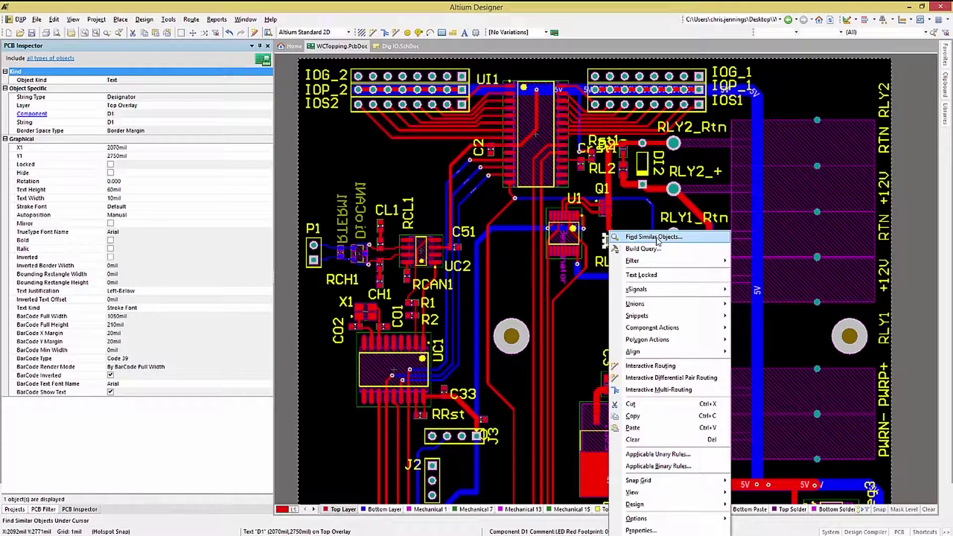
{"action": "left_click", "coordinate": [655, 237]}
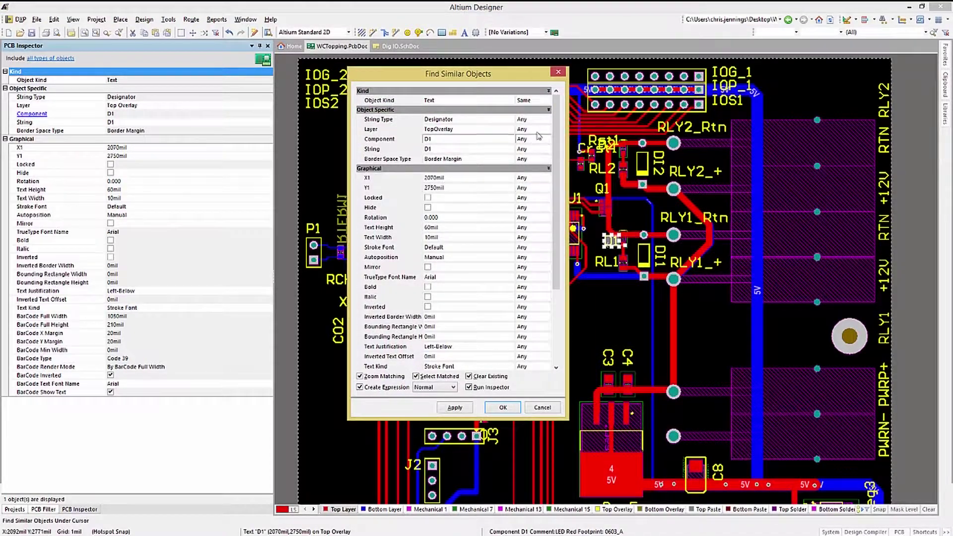
{"action": "left_click", "coordinate": [548, 122]}
{"action": "left_click", "coordinate": [547, 120]}
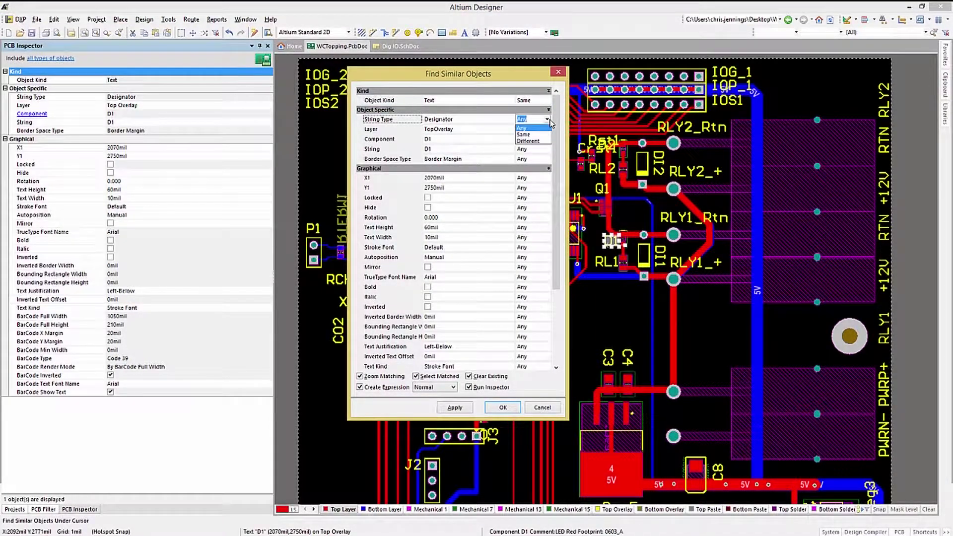
{"action": "left_click", "coordinate": [537, 134]}
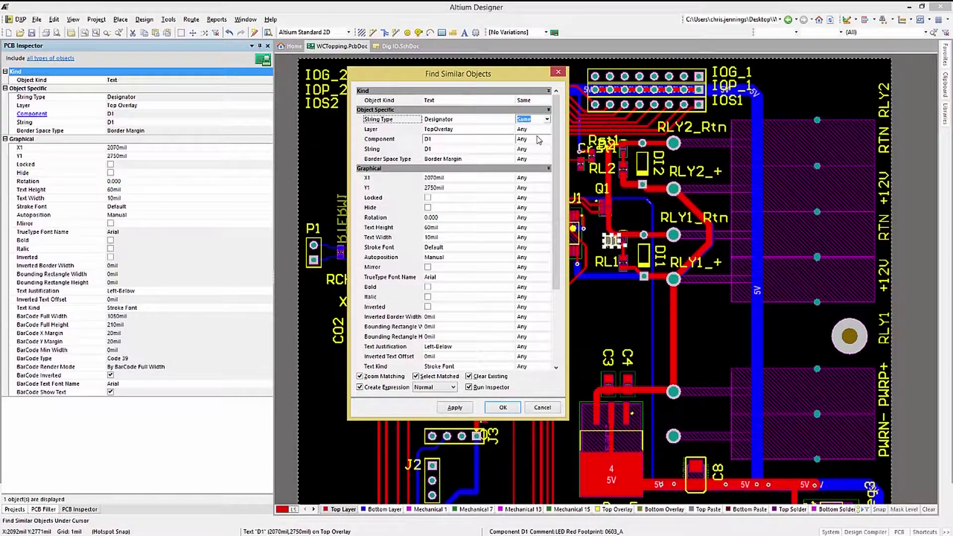
{"action": "left_click", "coordinate": [503, 408]}
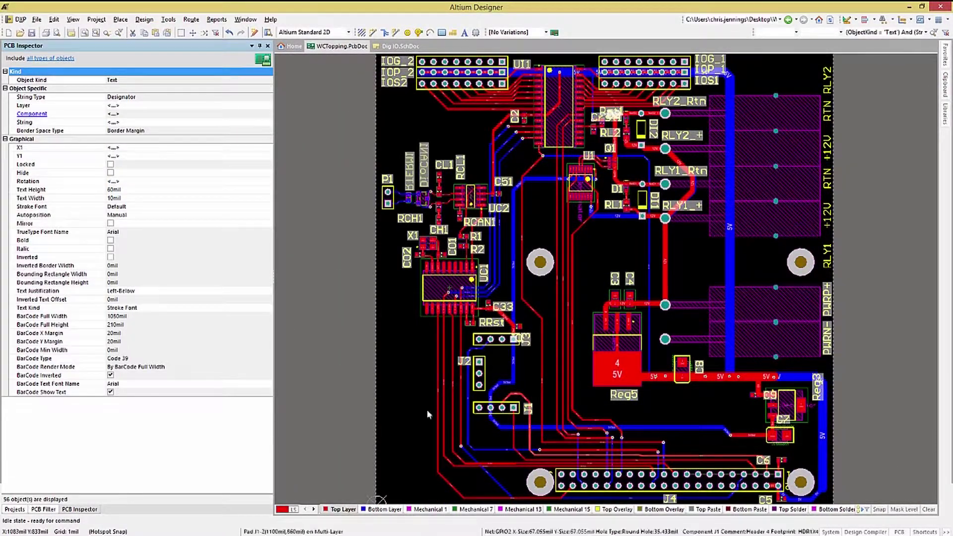
{"action": "left_click", "coordinate": [44, 509]}
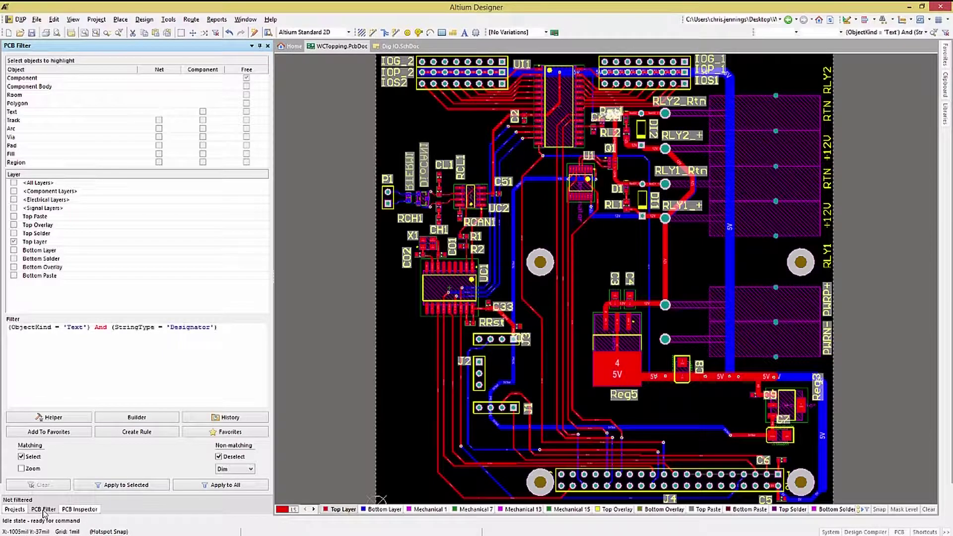
Step: Open the Query Helper on the designator filter query with the cursor at its end
{"action": "left_click", "coordinate": [54, 419]}
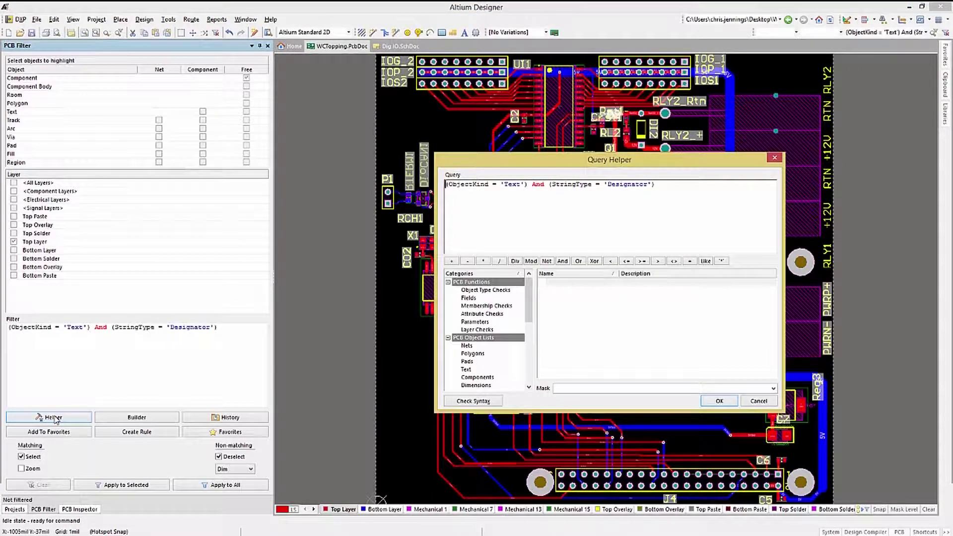
{"action": "left_click", "coordinate": [685, 187]}
Step: Append And InComponentClass('CAN Interface') to the query, followed by another And
{"action": "left_click", "coordinate": [563, 261]}
{"action": "left_click", "coordinate": [485, 306]}
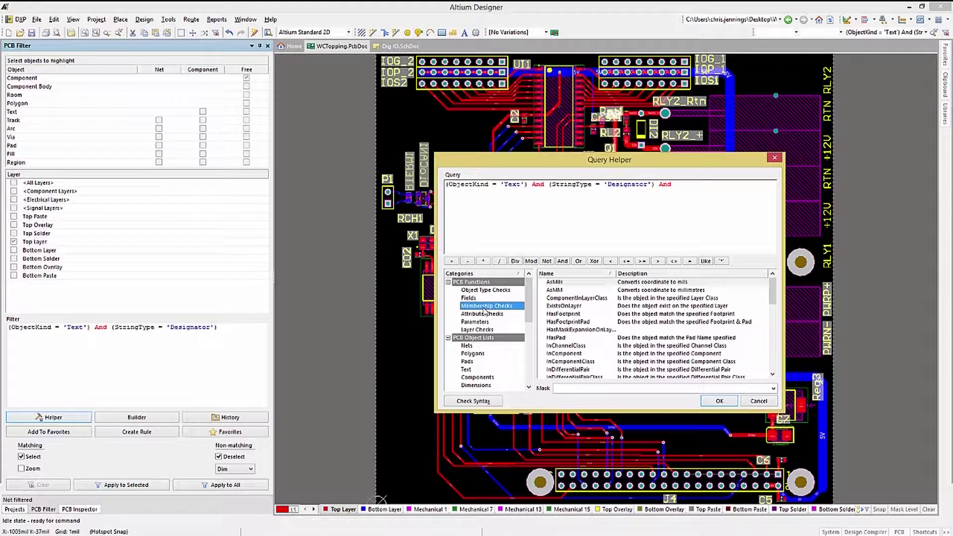
{"action": "left_click_drag", "start_coordinate": [776, 296], "coordinate": [777, 303]}
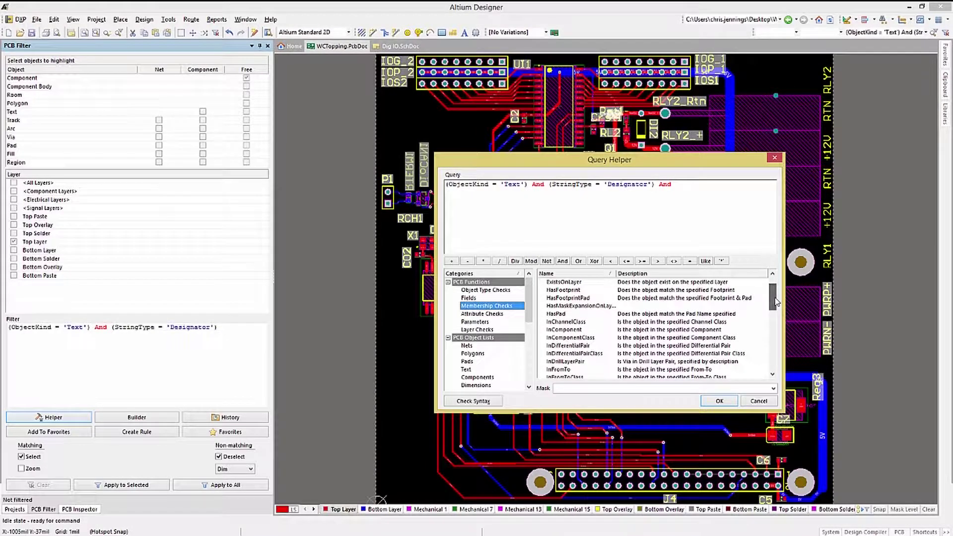
{"action": "left_click", "coordinate": [569, 339]}
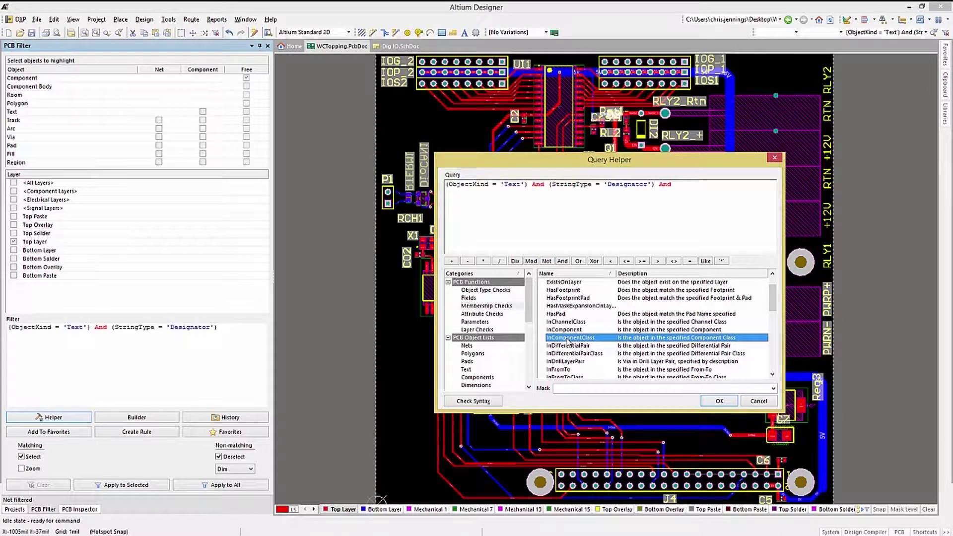
{"action": "double_click", "coordinate": [567, 341]}
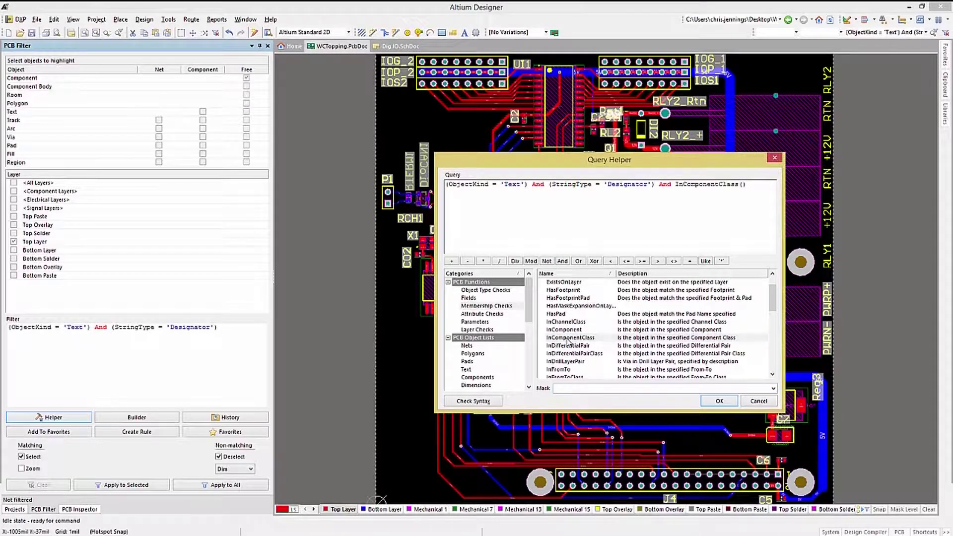
{"action": "left_click", "coordinate": [743, 185]}
{"action": "type", "text": "'"}
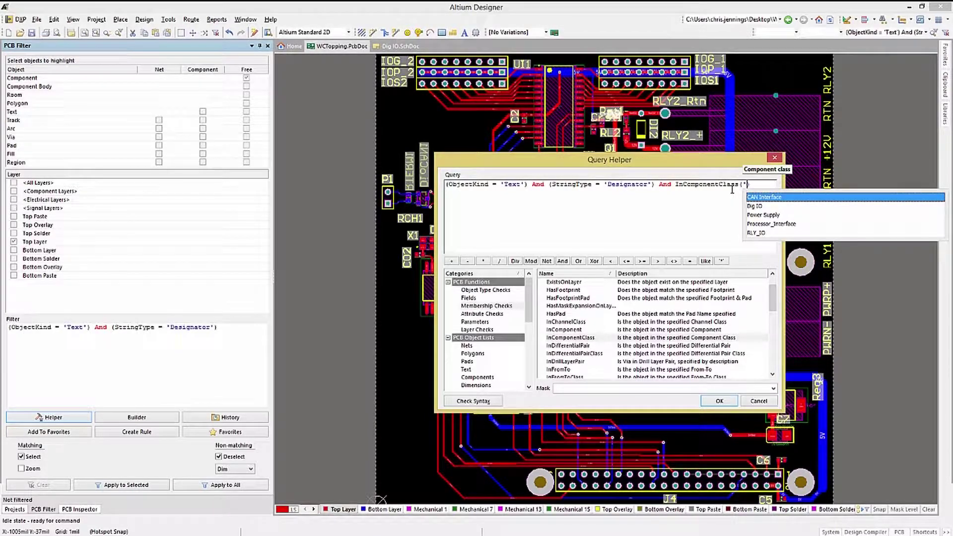
{"action": "left_click", "coordinate": [754, 198]}
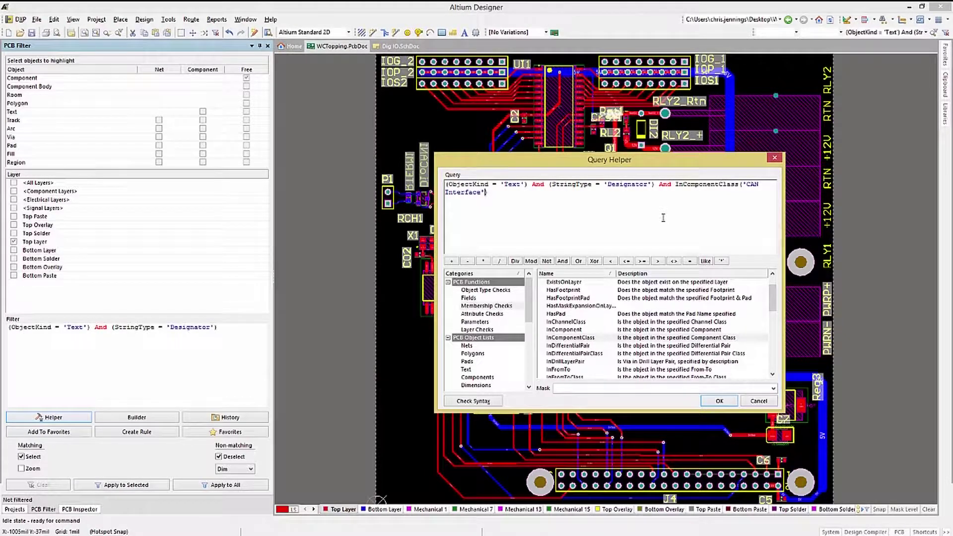
{"action": "left_click", "coordinate": [562, 261]}
Step: Add the OnTopSilkscreen layer check from Layer Checks to the query
{"action": "left_click", "coordinate": [476, 330]}
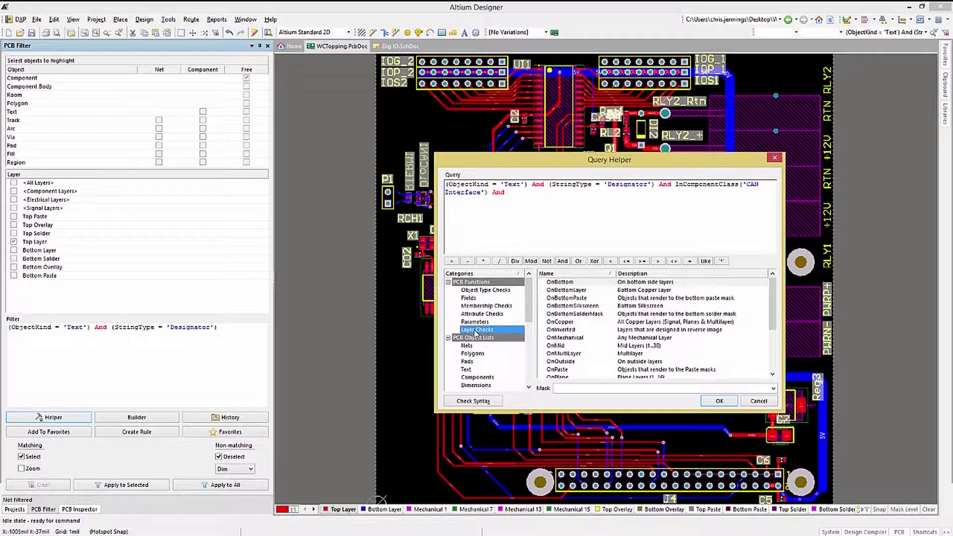
{"action": "scroll", "coordinate": [778, 311], "scroll_direction": "down", "scroll_amount": 1}
{"action": "scroll", "coordinate": [779, 311], "scroll_direction": "down", "scroll_amount": 2}
{"action": "left_click", "coordinate": [562, 362]}
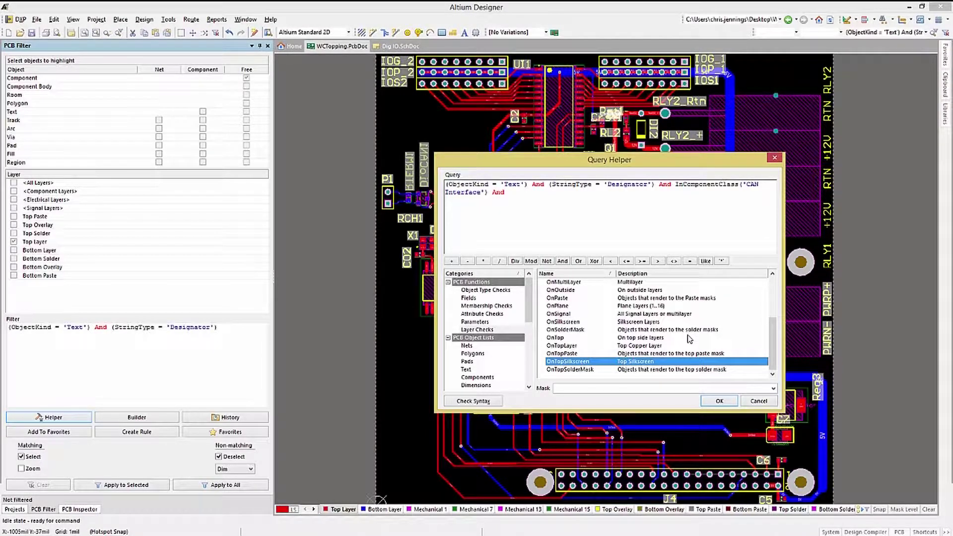
{"action": "left_click", "coordinate": [560, 348]}
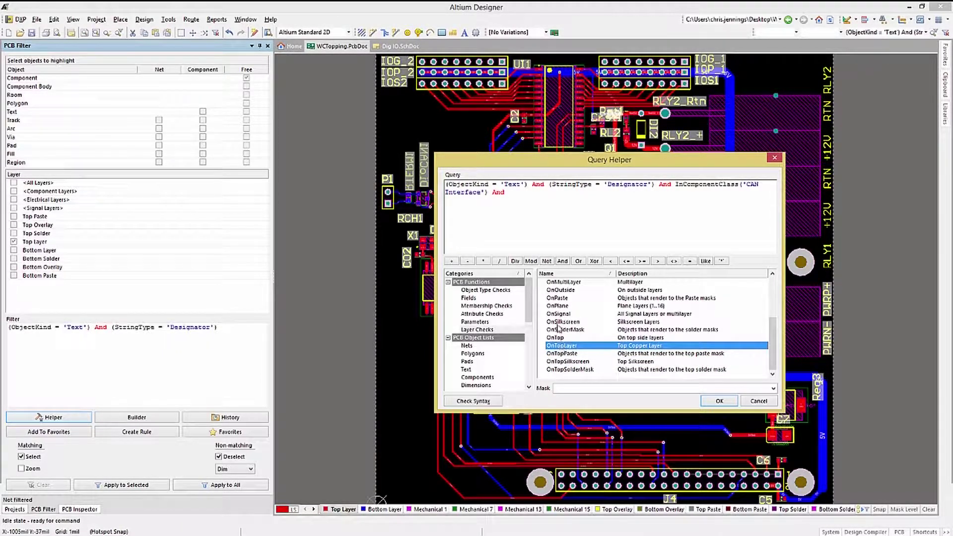
{"action": "left_click", "coordinate": [557, 323]}
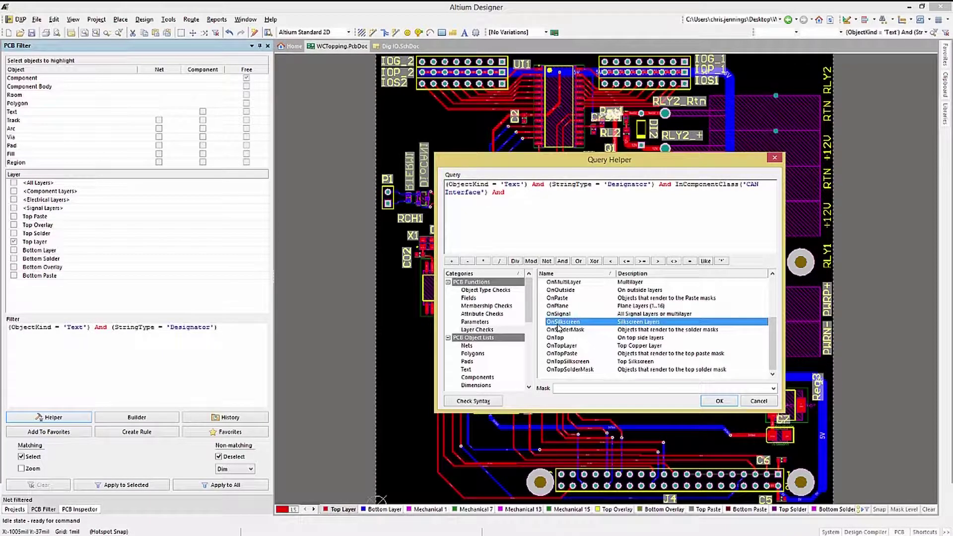
{"action": "left_click", "coordinate": [564, 362]}
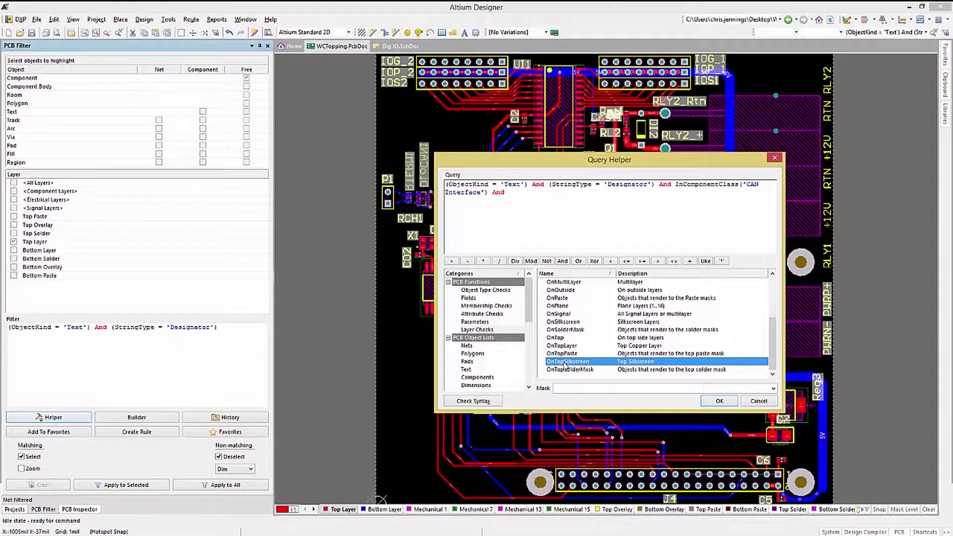
{"action": "double_click", "coordinate": [565, 362]}
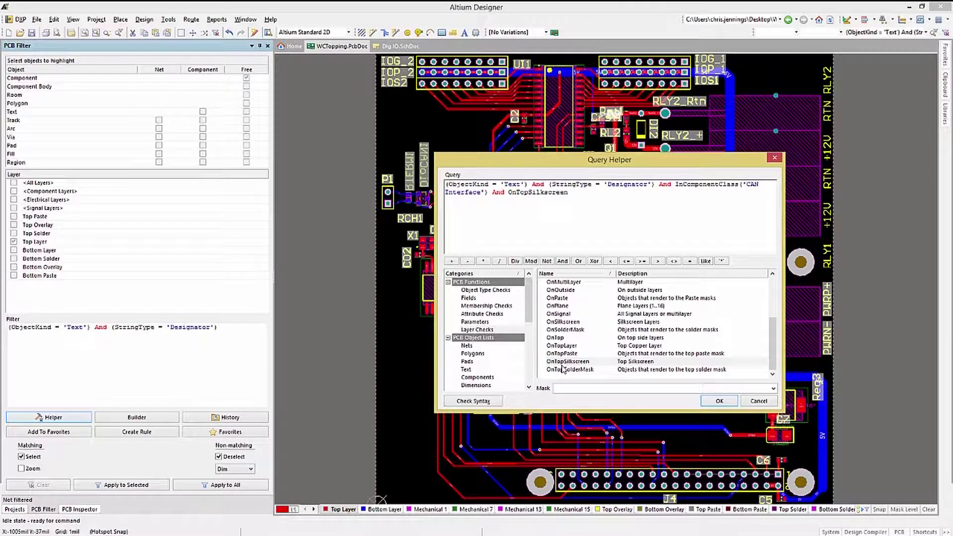
Step: Confirm the query passes Check Syntax and accept it into the PCB Filter
{"action": "left_click", "coordinate": [485, 406]}
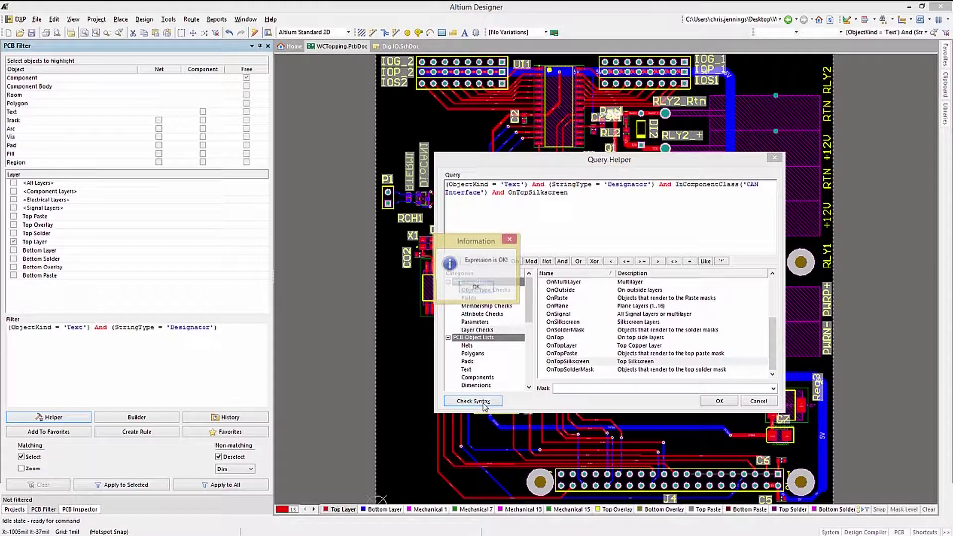
{"action": "left_click", "coordinate": [477, 288]}
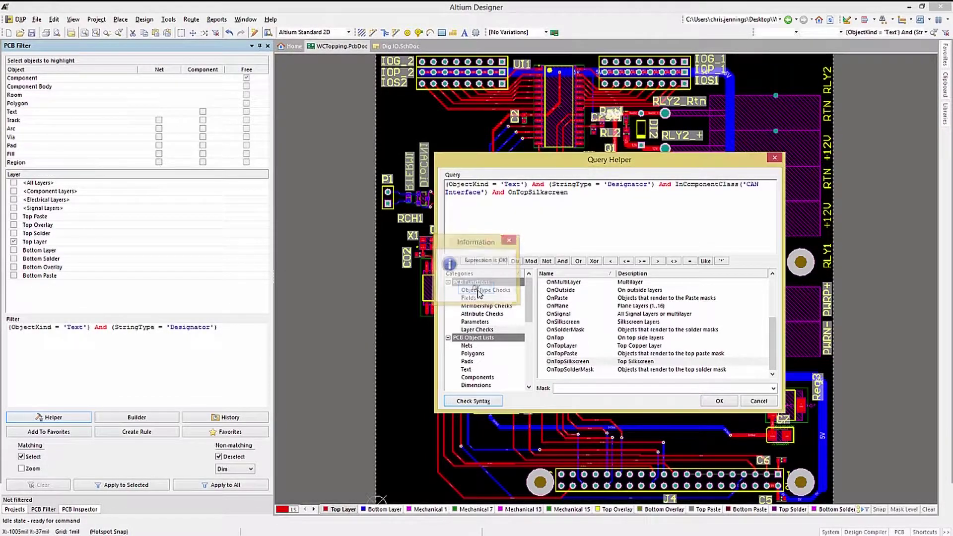
{"action": "left_click", "coordinate": [719, 400]}
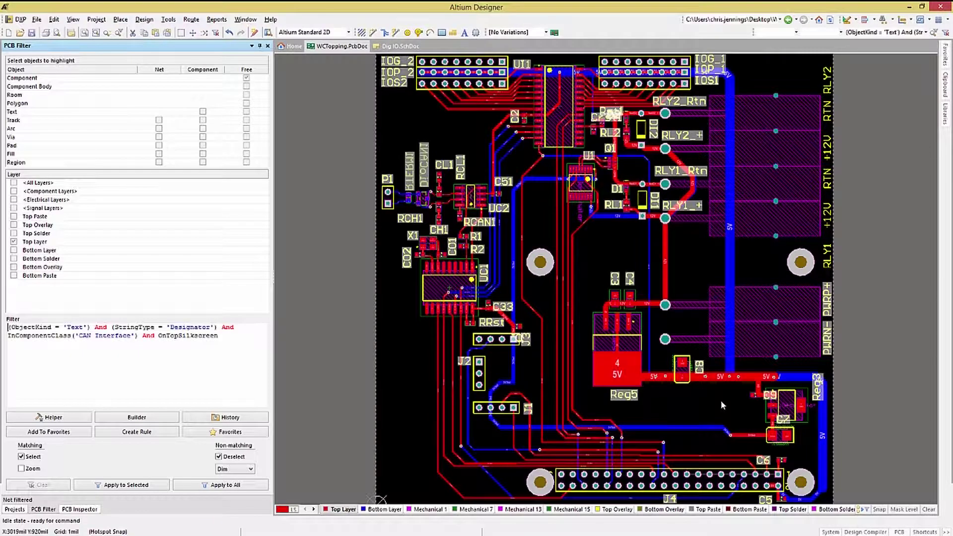
{"action": "left_click", "coordinate": [164, 367]}
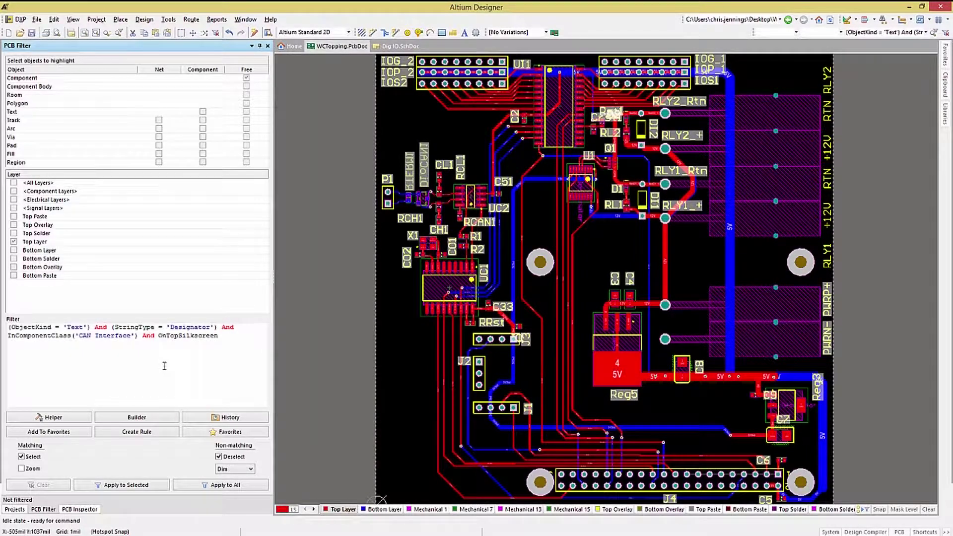
Step: Apply the filter with non-matching objects masked, then reapply with Non-matching set to Normal
{"action": "left_click", "coordinate": [218, 488]}
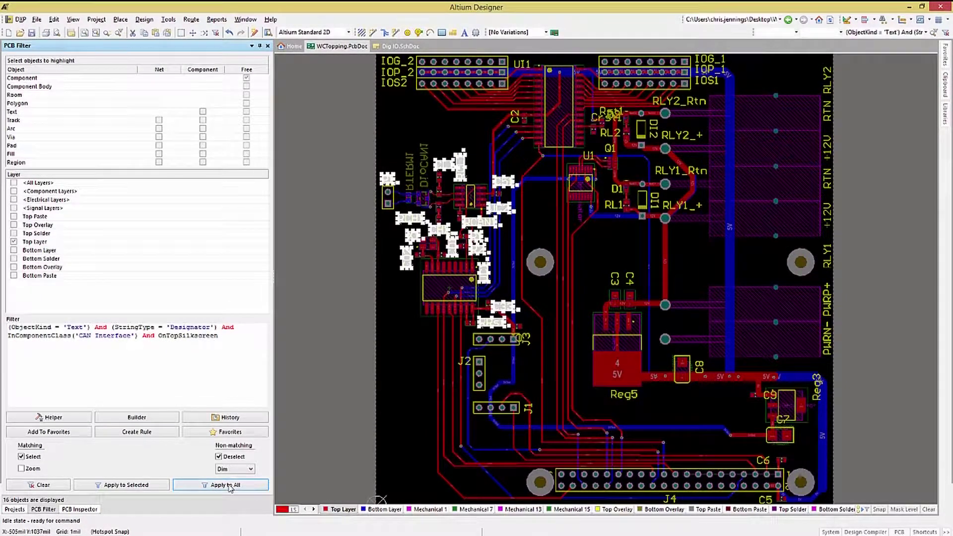
{"action": "left_click", "coordinate": [251, 469]}
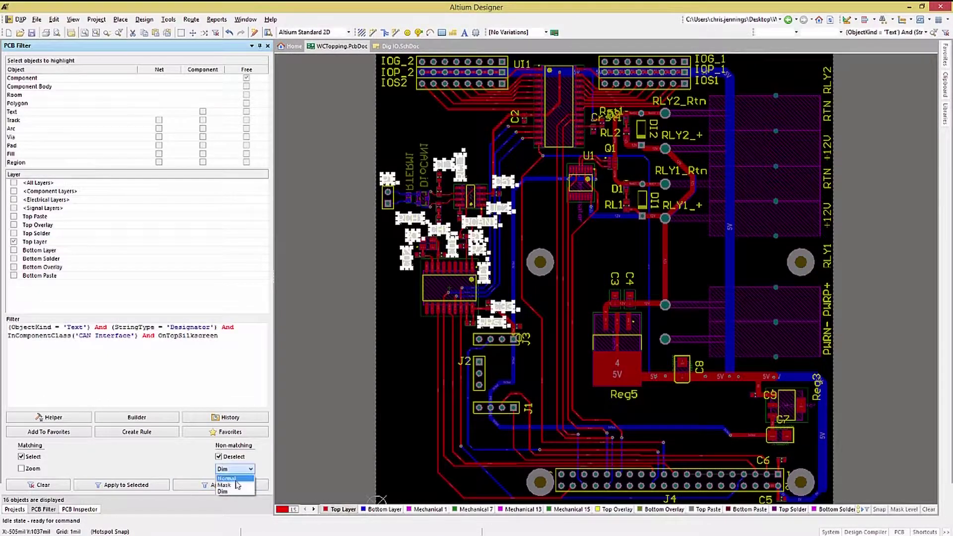
{"action": "left_click", "coordinate": [233, 485]}
{"action": "left_click", "coordinate": [236, 486]}
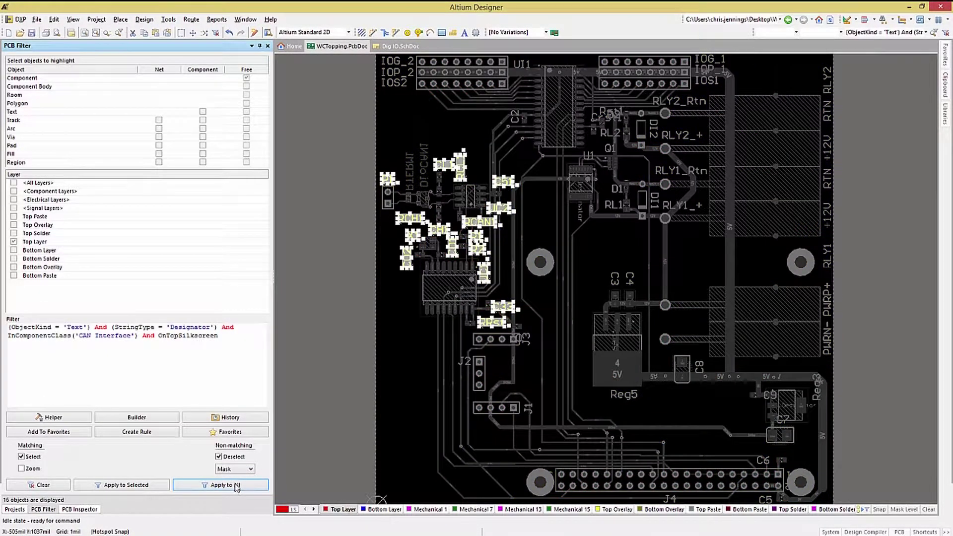
{"action": "left_click", "coordinate": [251, 469]}
{"action": "left_click", "coordinate": [233, 478]}
{"action": "left_click", "coordinate": [232, 486]}
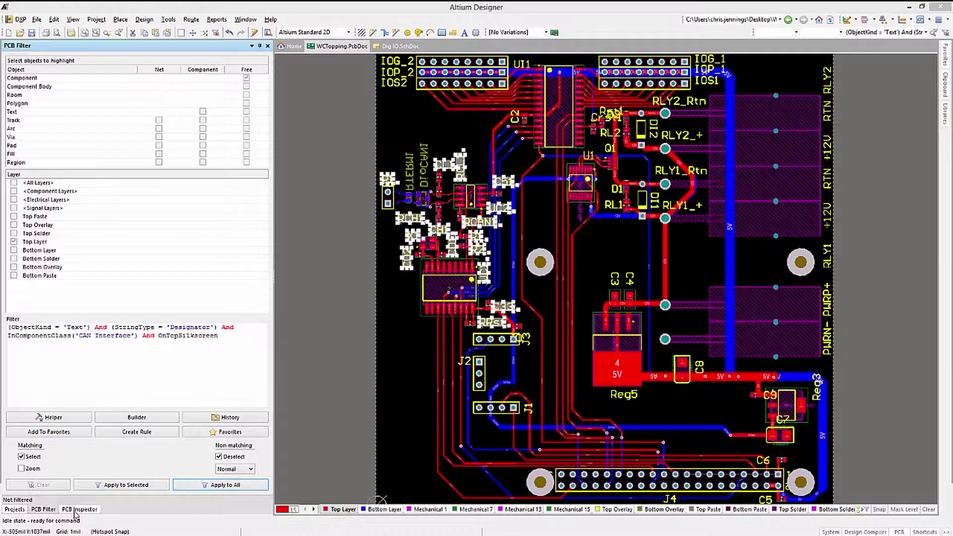
Step: In the PCB Inspector, set the filtered designators to 40mil text height and 6mil width
{"action": "left_click", "coordinate": [75, 513]}
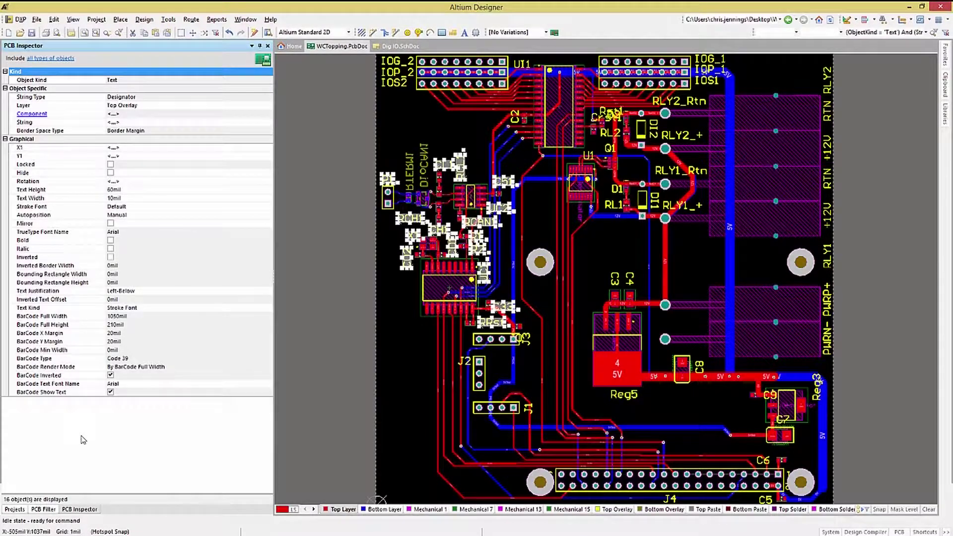
{"action": "left_click", "coordinate": [117, 190]}
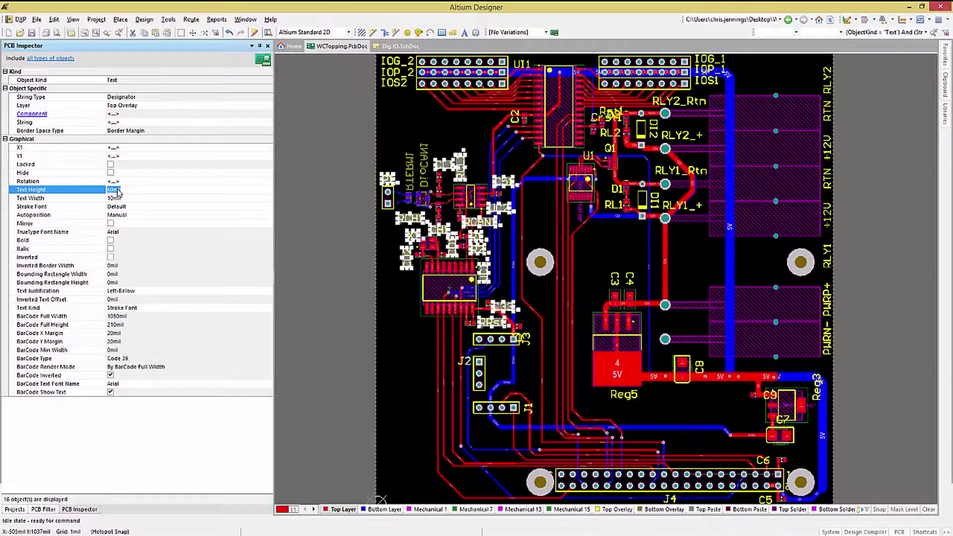
{"action": "type", "text": "40"}
{"action": "left_click", "coordinate": [141, 199]}
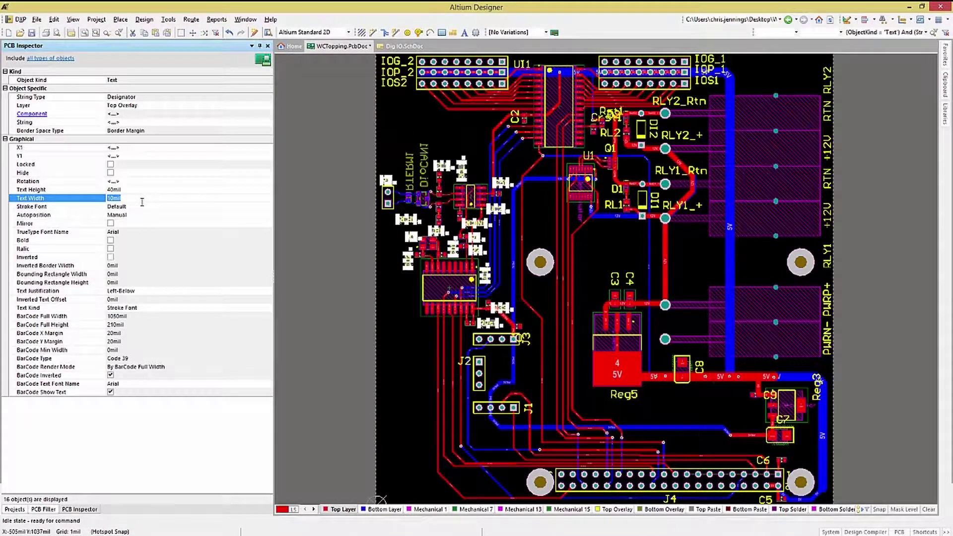
{"action": "type", "text": "6"}
{"action": "left_click", "coordinate": [314, 296]}
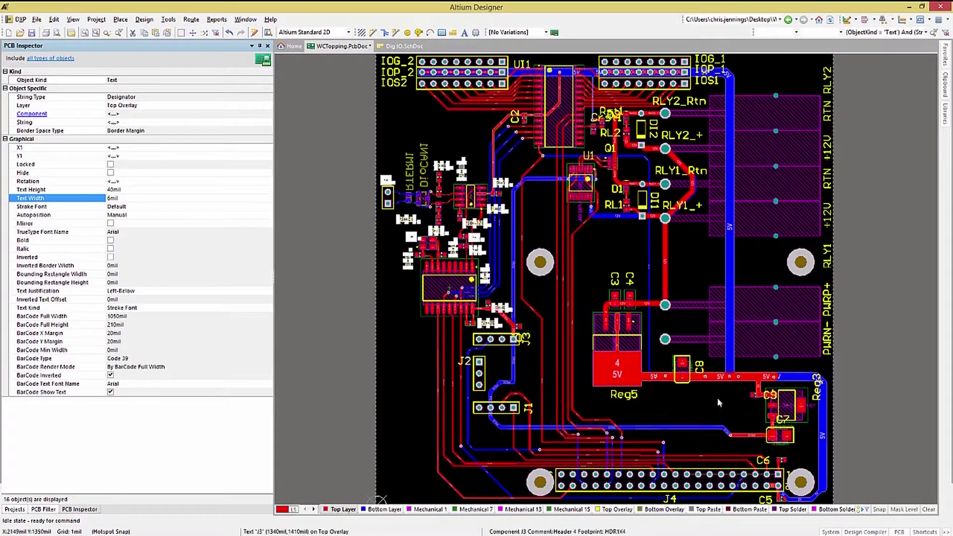
{"action": "left_click", "coordinate": [929, 510]}
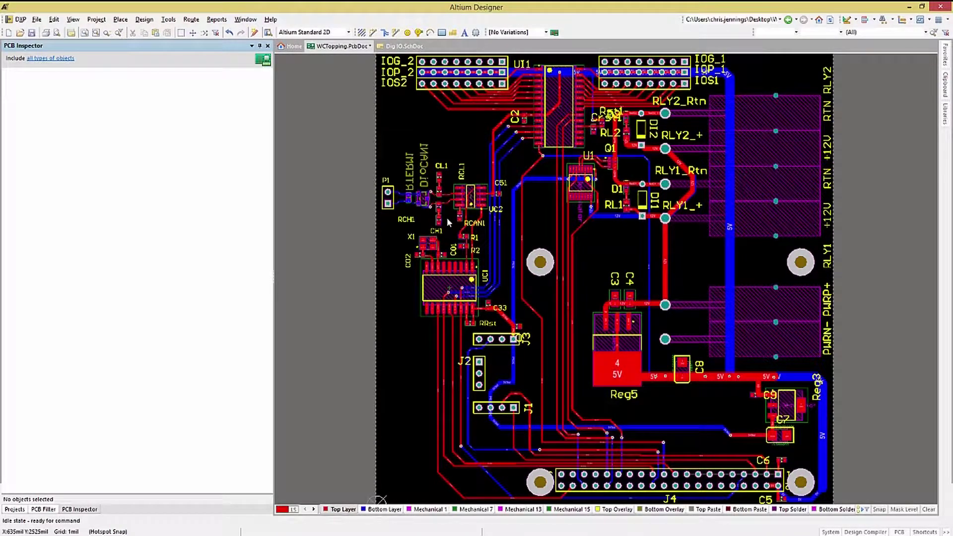
Step: Bring up the list of available panels from the PCB status-bar button
{"action": "left_click", "coordinate": [899, 532]}
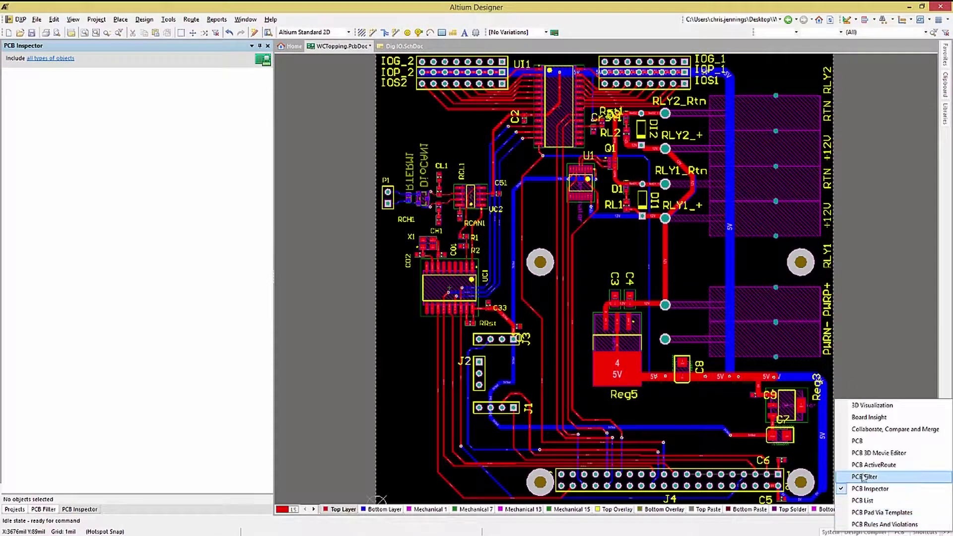
Step: List the Dig IO component class in the PCB panel's component classes view
{"action": "left_click", "coordinate": [858, 441]}
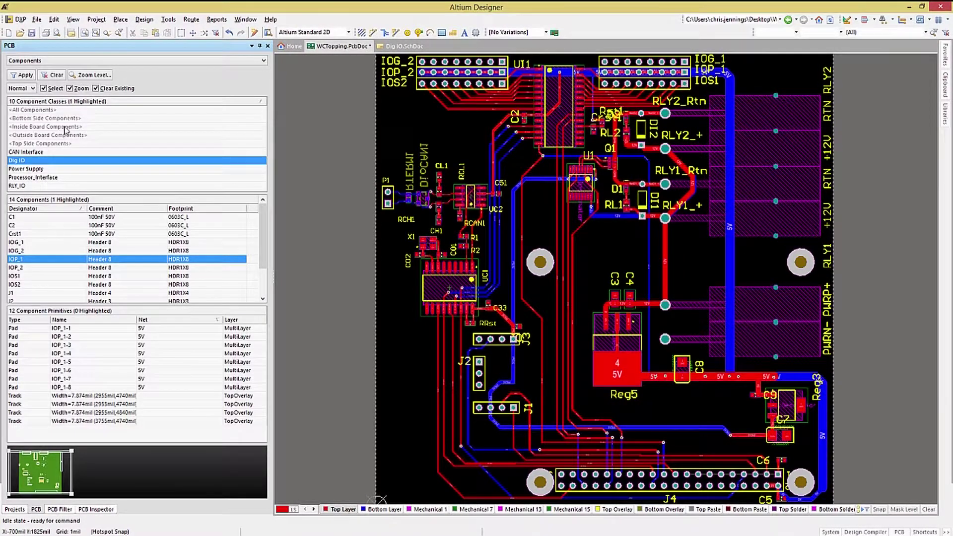
{"action": "left_click", "coordinate": [24, 153]}
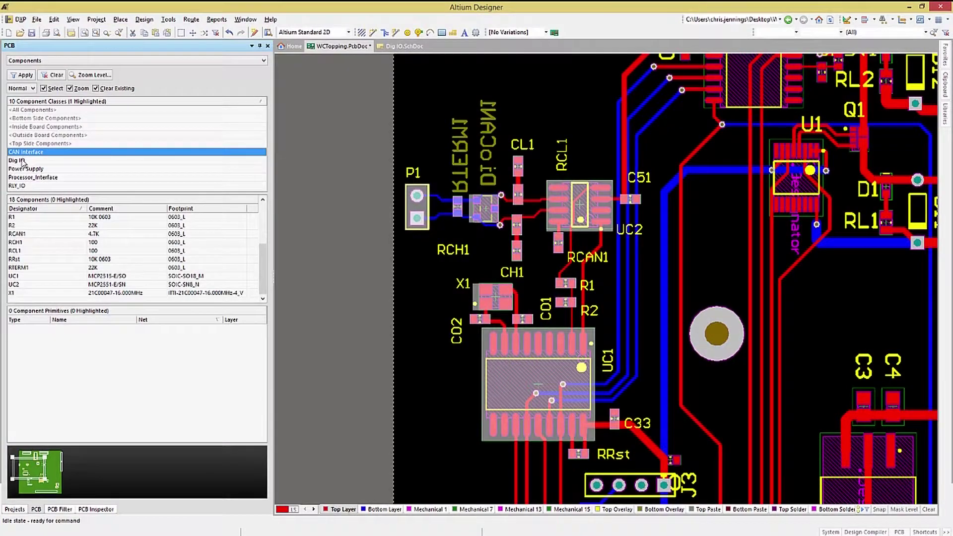
{"action": "left_click", "coordinate": [22, 162]}
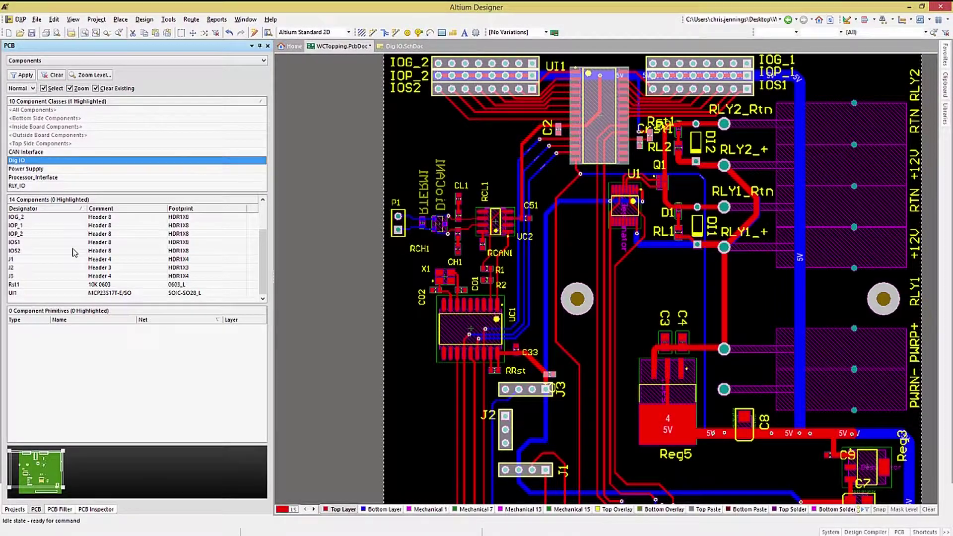
{"action": "left_click_drag", "start_coordinate": [263, 257], "coordinate": [229, 237]}
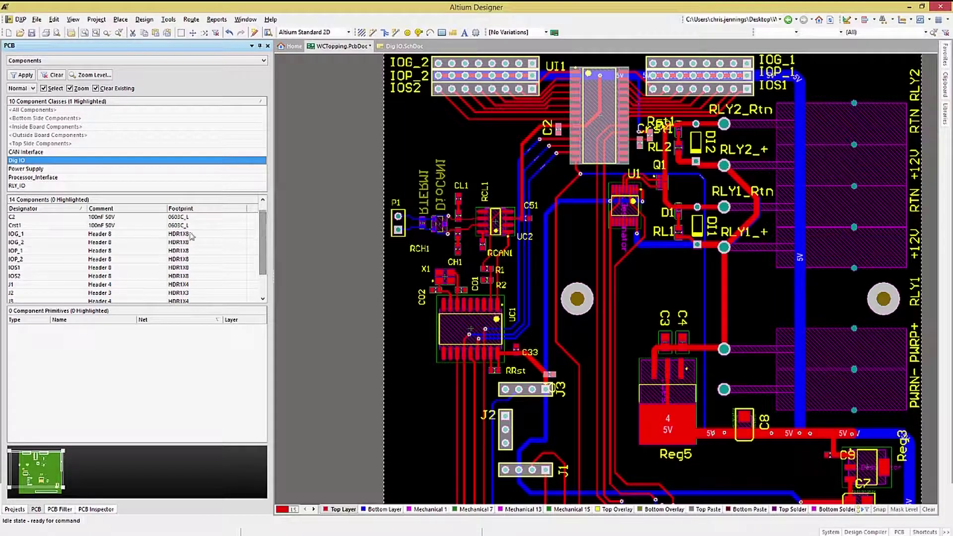
Step: Select headers IOG_1, IOP_1, IOG_2, IOP_2, IOS1 and IOS2 and view their properties
{"action": "left_click", "coordinate": [30, 235]}
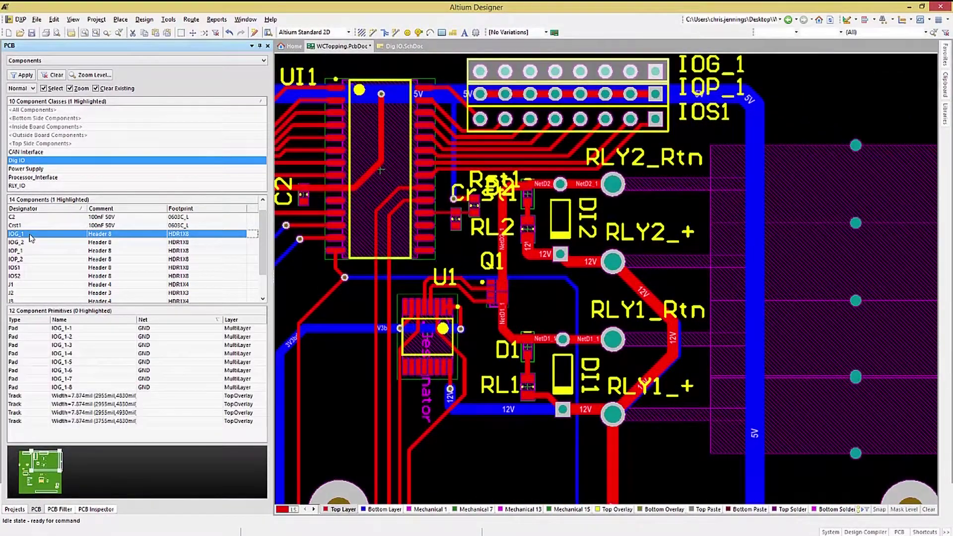
{"action": "left_click", "coordinate": [30, 252], "text": "ctrl"}
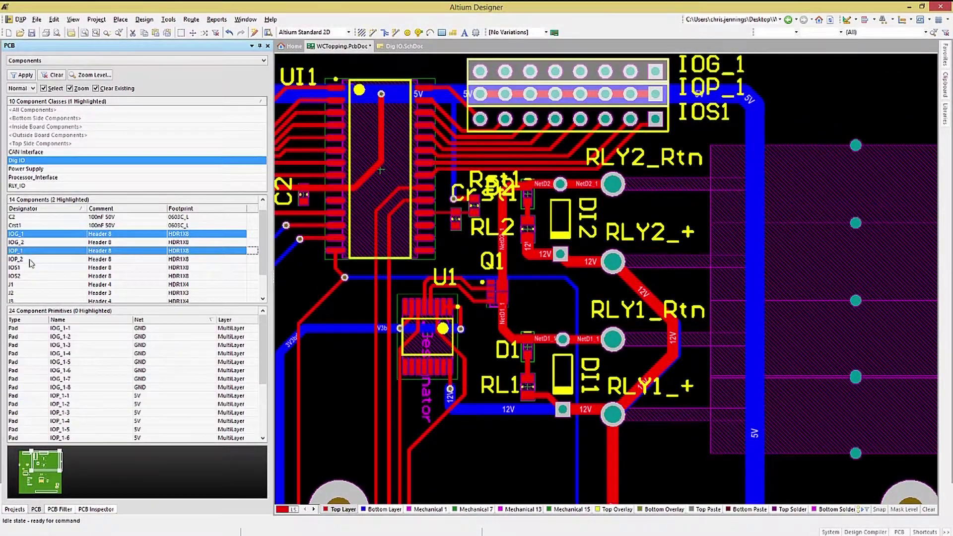
{"action": "left_click", "coordinate": [30, 259], "text": "ctrl"}
{"action": "left_click", "coordinate": [39, 244], "text": "ctrl"}
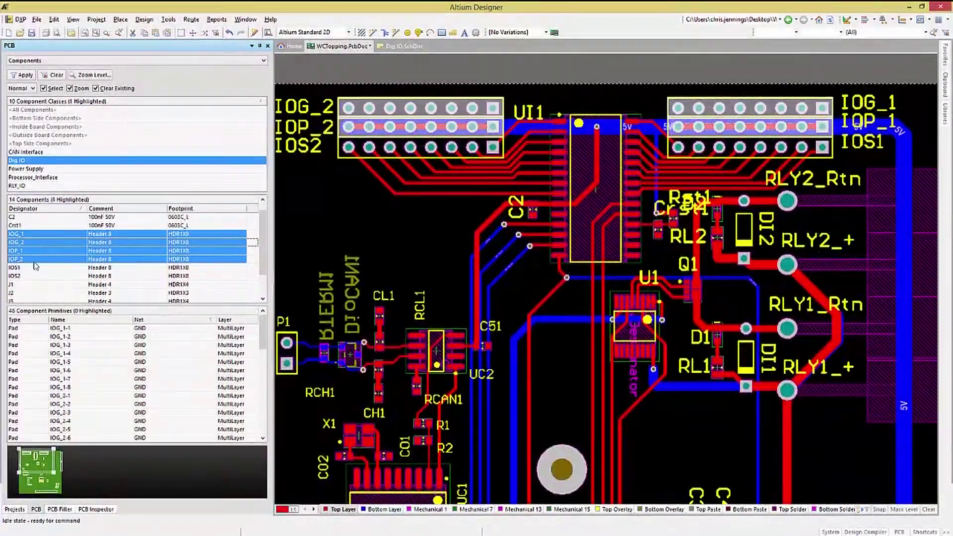
{"action": "left_click", "coordinate": [33, 268], "text": "ctrl"}
{"action": "left_click", "coordinate": [33, 276], "text": "ctrl"}
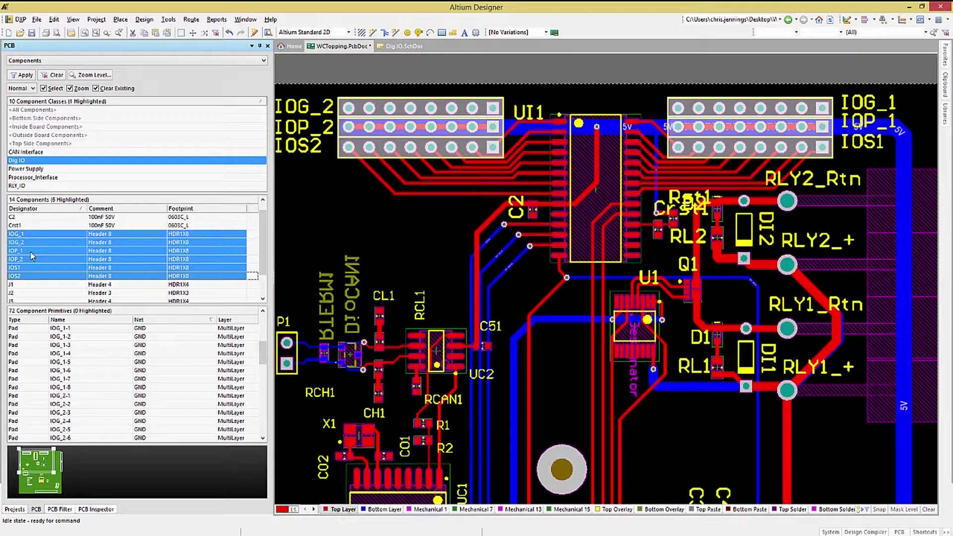
{"action": "left_click", "coordinate": [96, 509]}
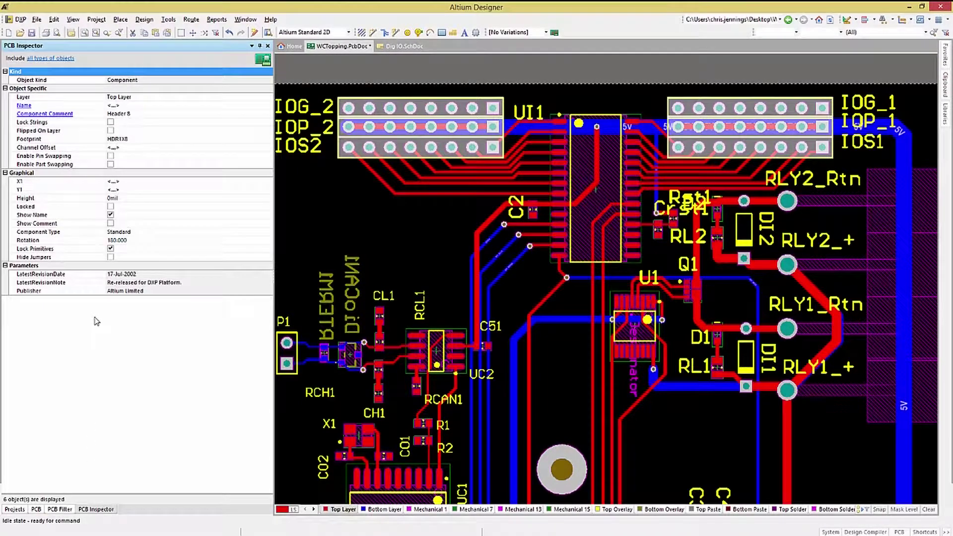
Step: Tick Locked for the six selected Dig IO headers, then deselect them
{"action": "left_click", "coordinate": [110, 207]}
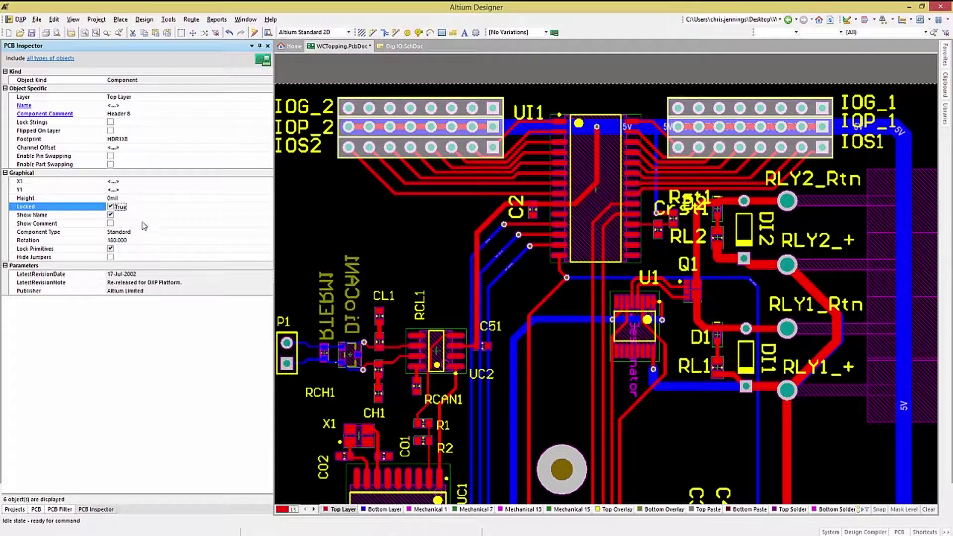
{"action": "left_click", "coordinate": [296, 219]}
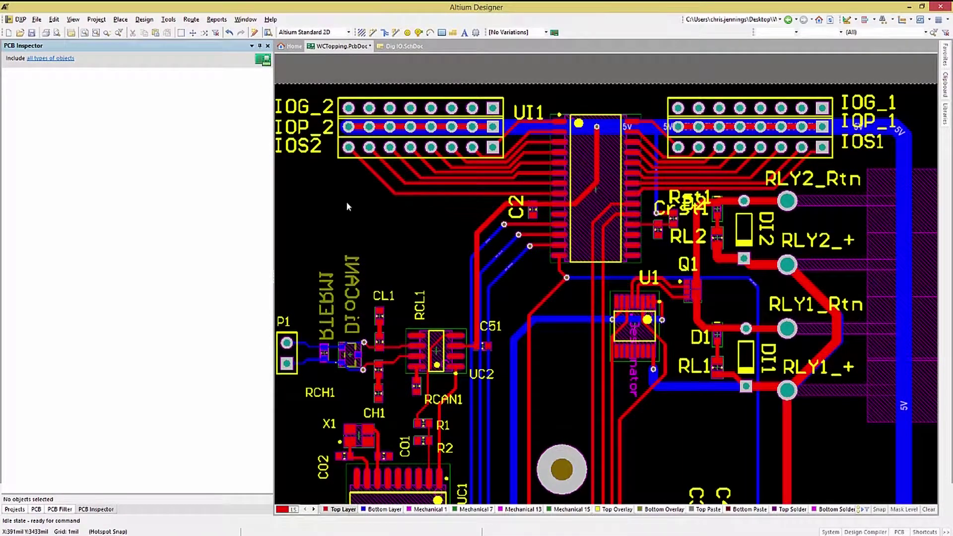
Step: Use S, I to rectangle-select the IOG_2, IOP_2 and IOS2 headers at top left
{"action": "key", "text": "s"}
{"action": "key", "text": "i"}
{"action": "left_click", "coordinate": [327, 85]}
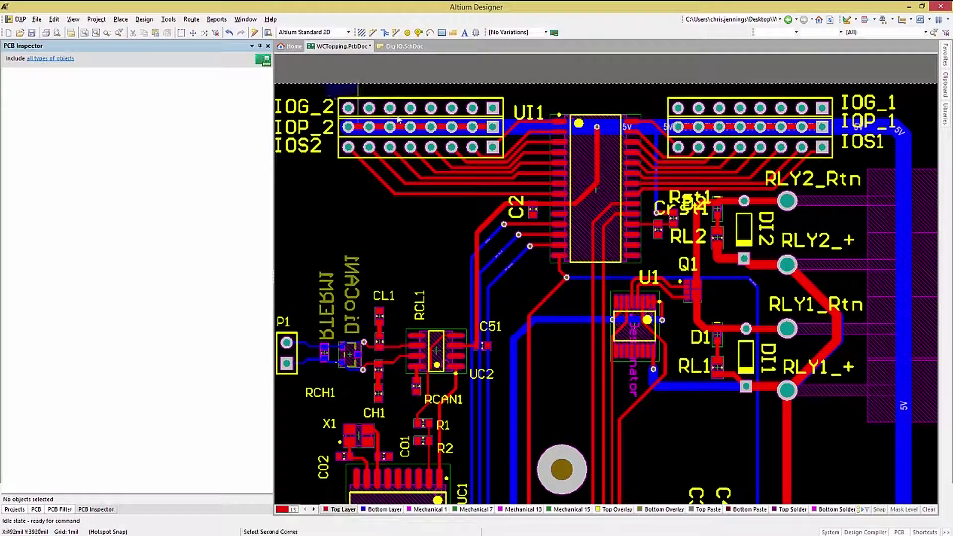
{"action": "left_click", "coordinate": [524, 196]}
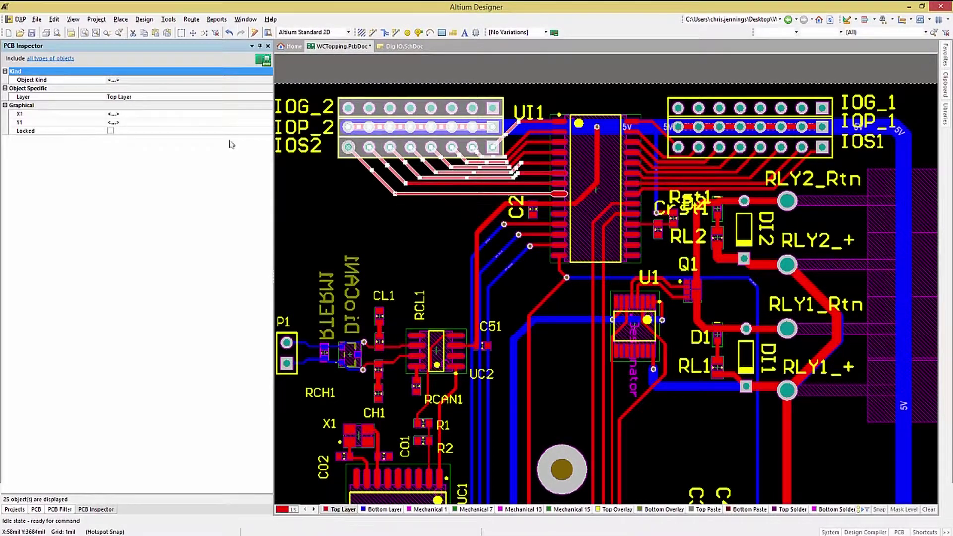
Step: Restrict the Inspector to Components only, clear Locked for the headers, then deselect them
{"action": "left_click", "coordinate": [48, 60]}
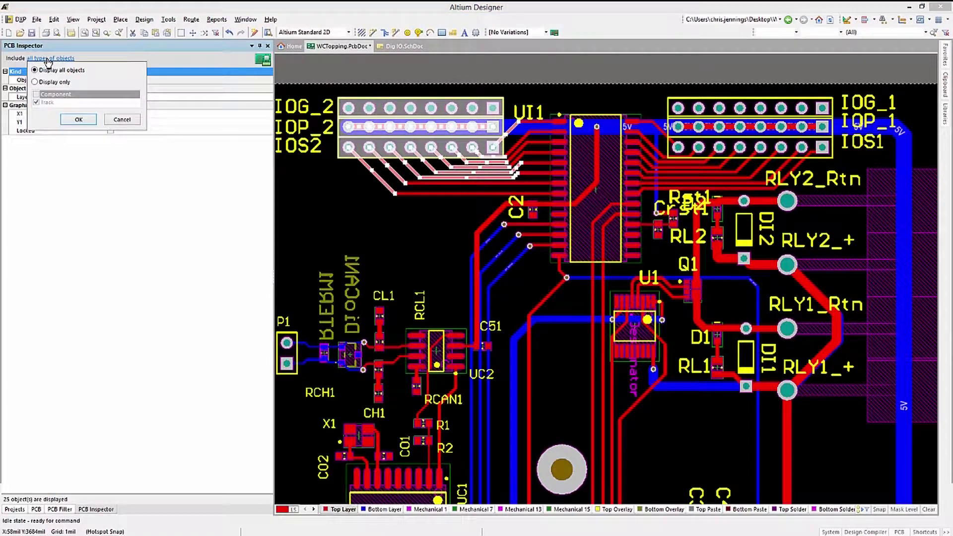
{"action": "left_click", "coordinate": [36, 83]}
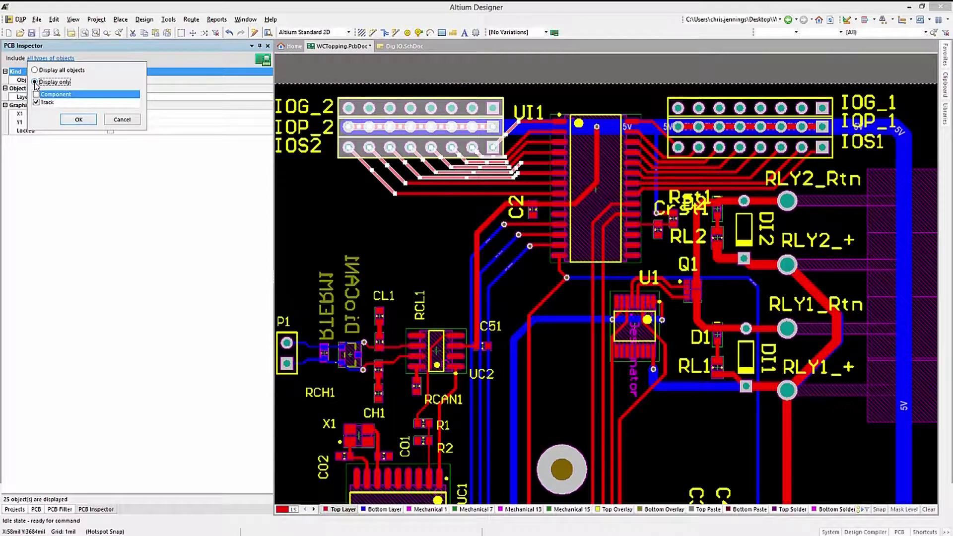
{"action": "left_click", "coordinate": [36, 95]}
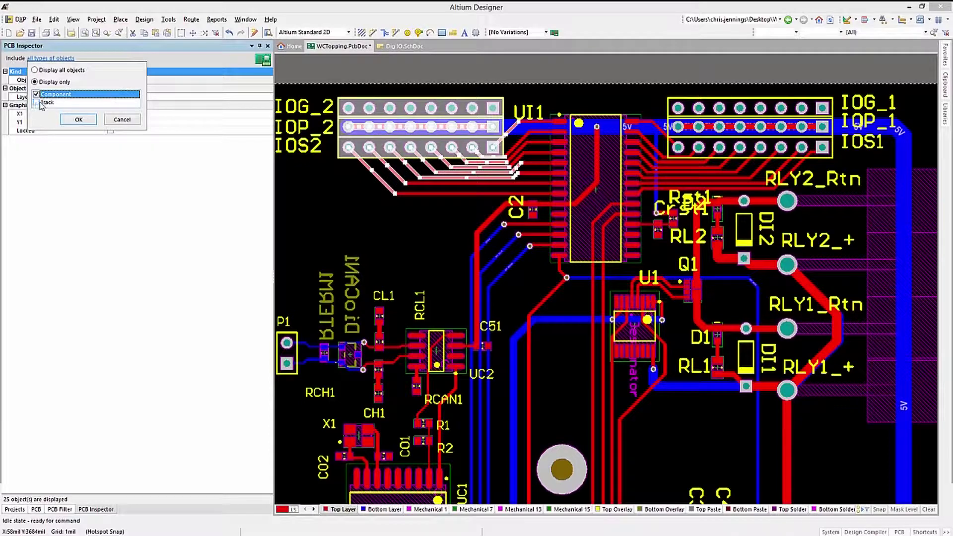
{"action": "left_click", "coordinate": [78, 120]}
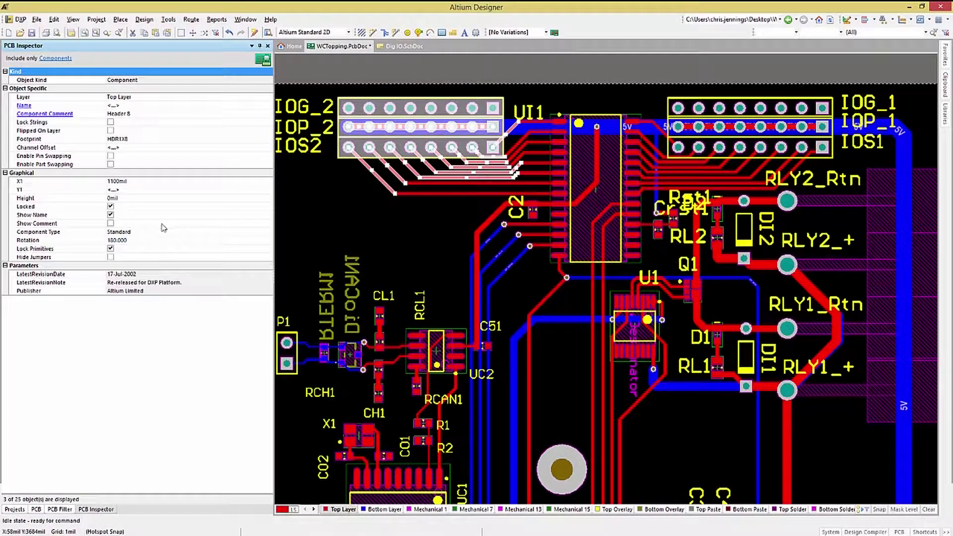
{"action": "left_click", "coordinate": [110, 207]}
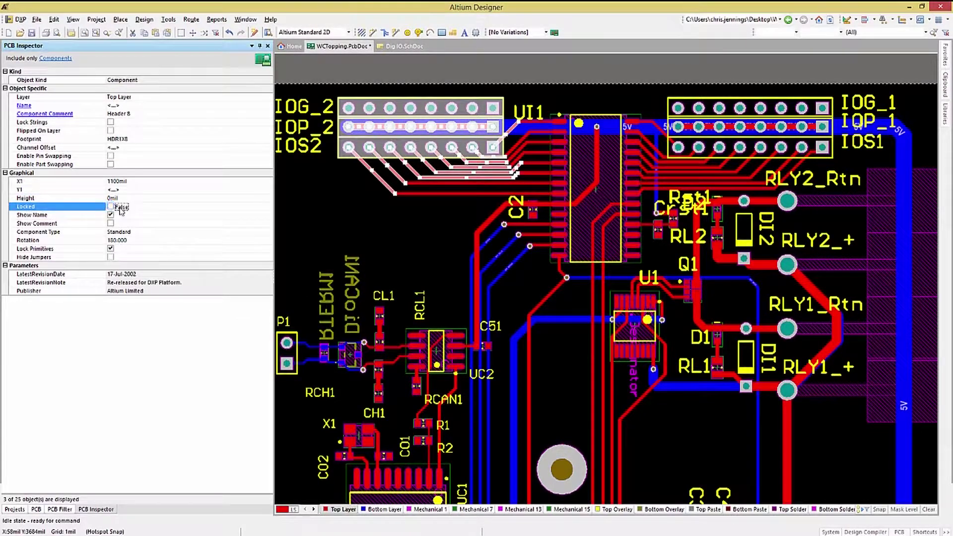
{"action": "left_click", "coordinate": [317, 220]}
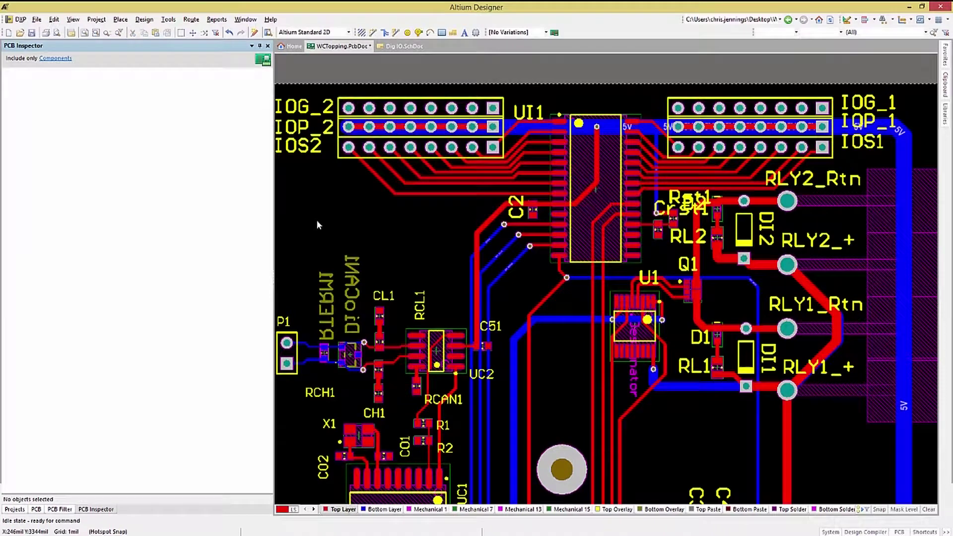
Step: Check that IOG_2's Locked property is off, deselect it, and return to the Dig IO component list
{"action": "left_click", "coordinate": [358, 148]}
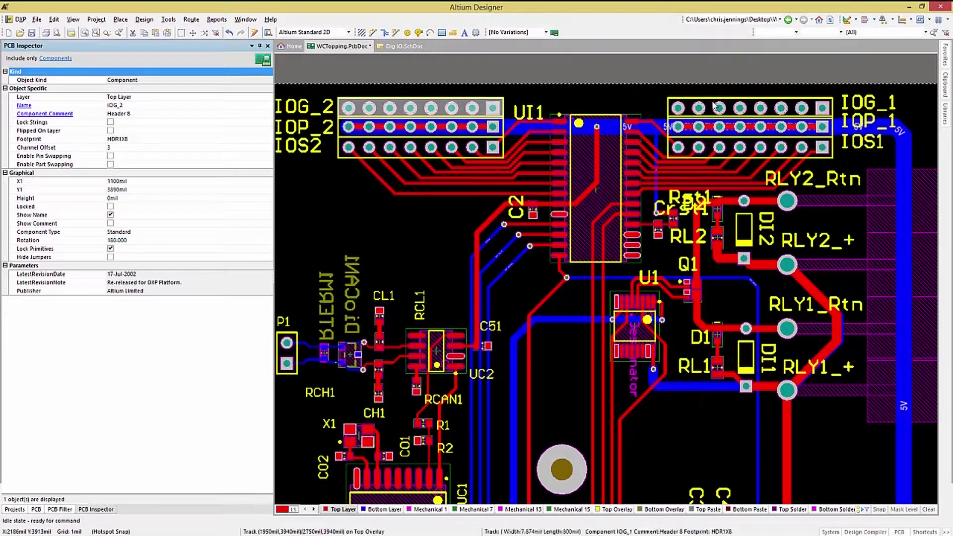
{"action": "left_click", "coordinate": [286, 344]}
{"action": "left_click", "coordinate": [36, 510]}
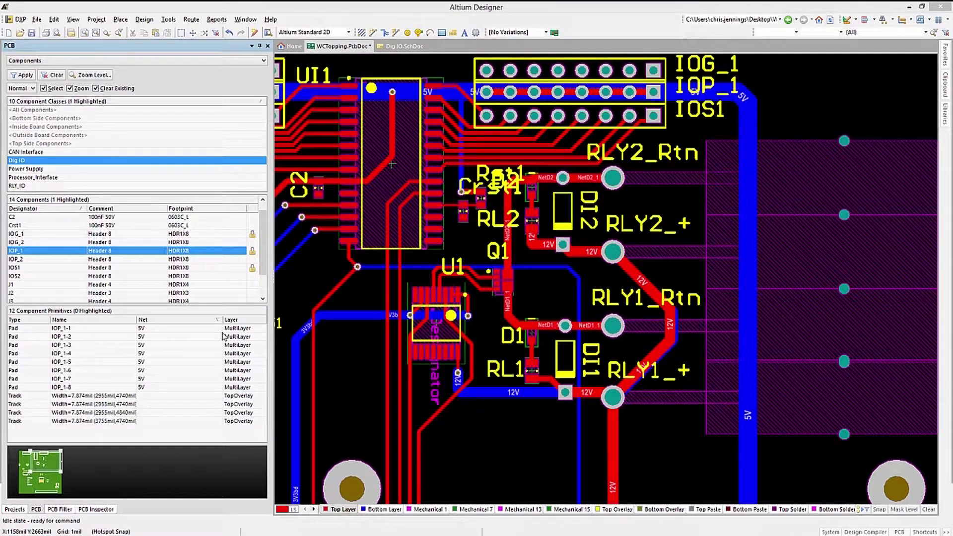
Step: Uncheck Locked in IOP_1's Component properties and confirm with OK
{"action": "left_click", "coordinate": [34, 252]}
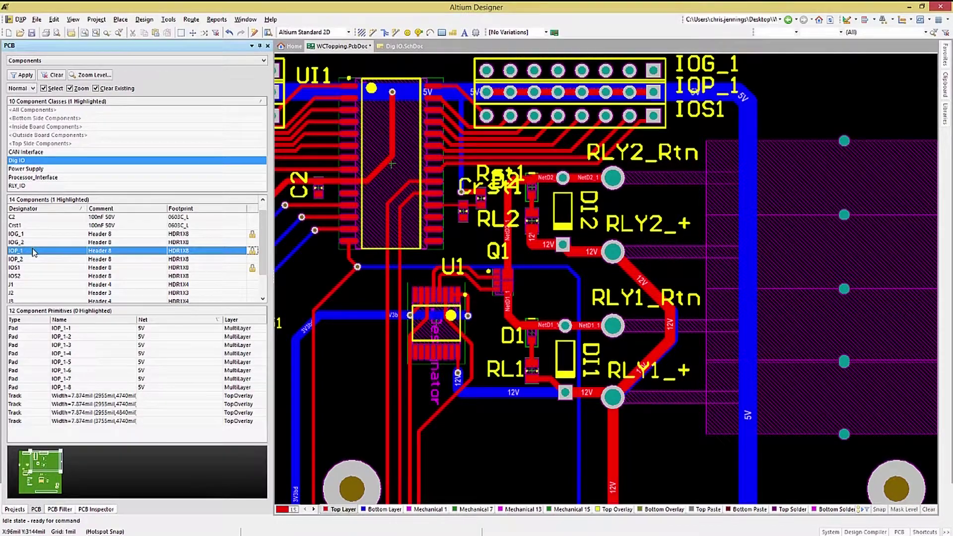
{"action": "double_click", "coordinate": [34, 252]}
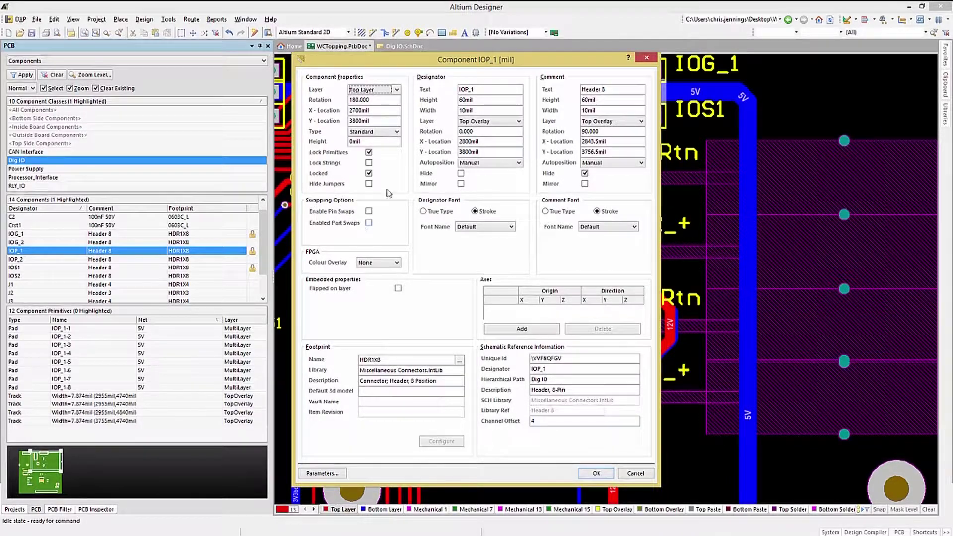
{"action": "left_click", "coordinate": [369, 174]}
{"action": "left_click", "coordinate": [597, 474]}
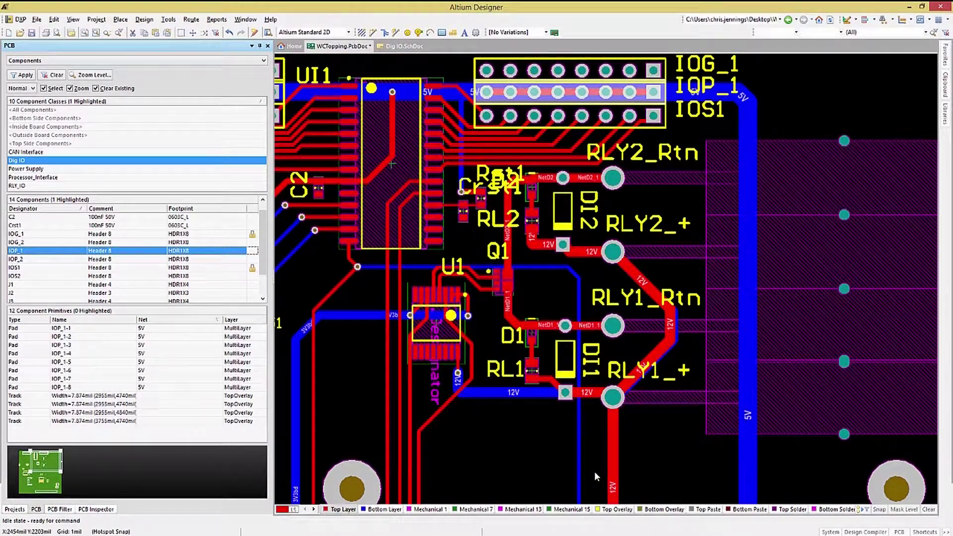
Step: Open the PCB List panel and select the Clearance and Max Min Width rule entries
{"action": "left_click", "coordinate": [899, 532]}
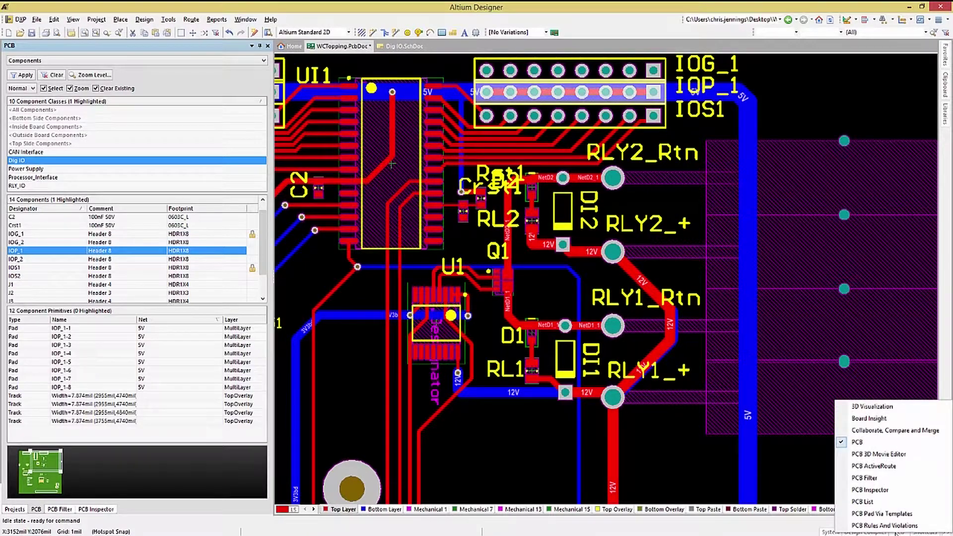
{"action": "left_click", "coordinate": [862, 502]}
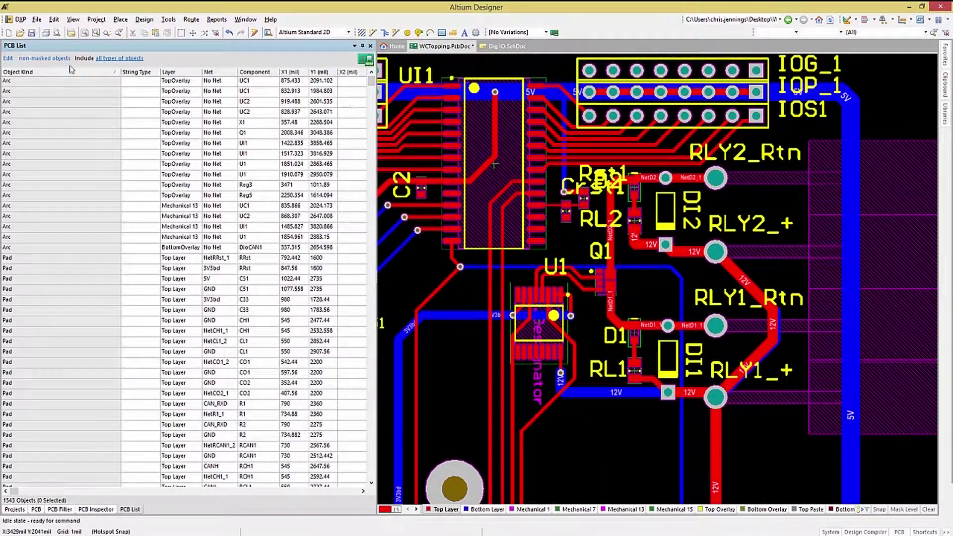
{"action": "left_click_drag", "start_coordinate": [371, 85], "coordinate": [383, 465]}
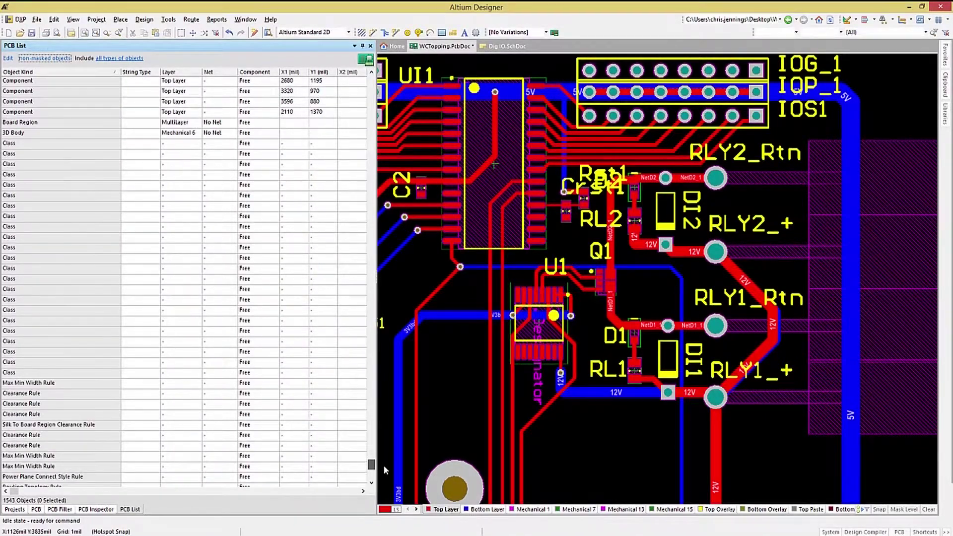
{"action": "left_click", "coordinate": [29, 393]}
{"action": "left_click", "coordinate": [31, 404]}
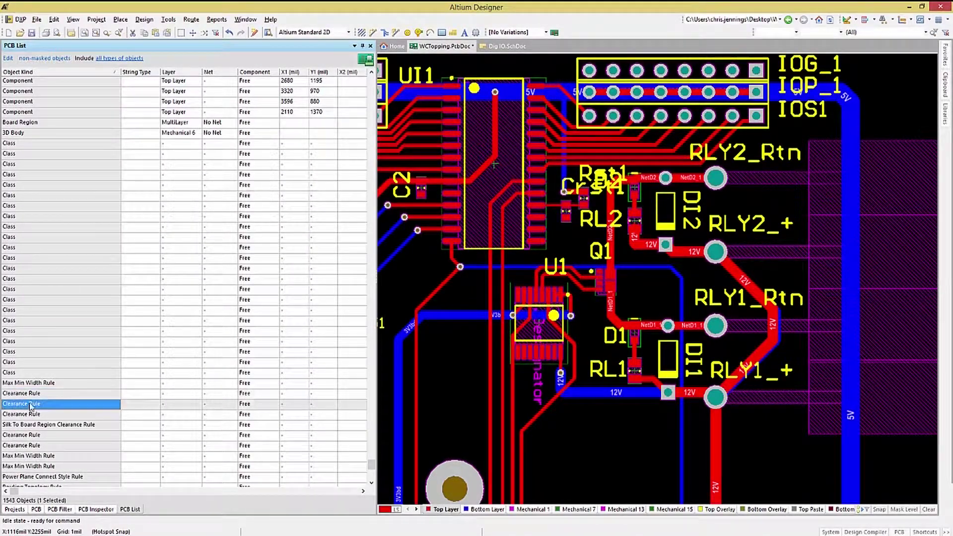
{"action": "left_click", "coordinate": [30, 385]}
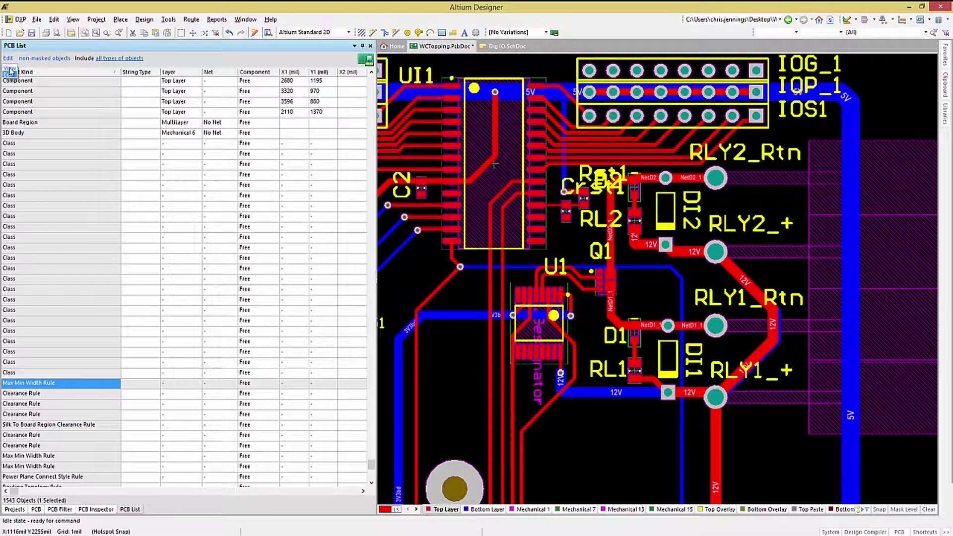
Step: Toggle the list between view-only and edit mode, then limit it to selected objects
{"action": "left_click", "coordinate": [8, 59]}
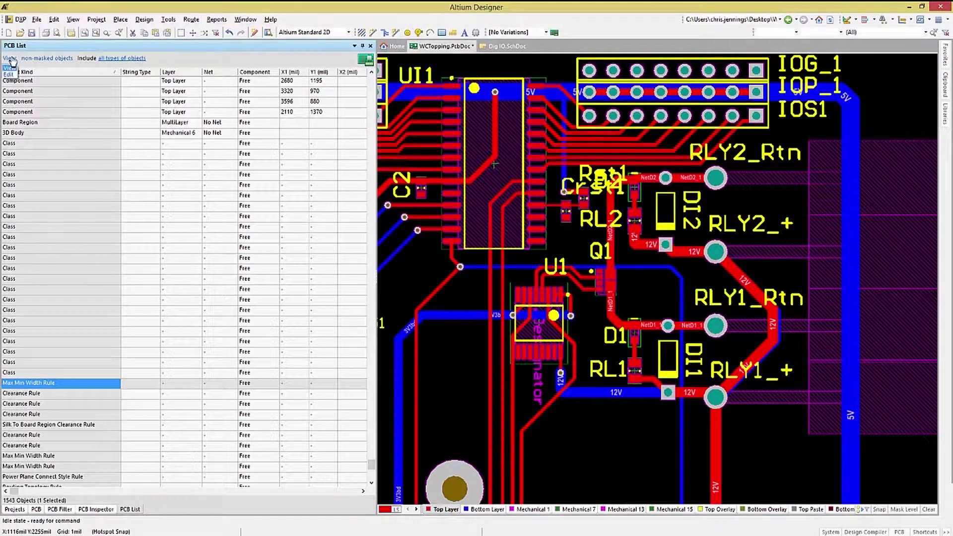
{"action": "key", "text": "space"}
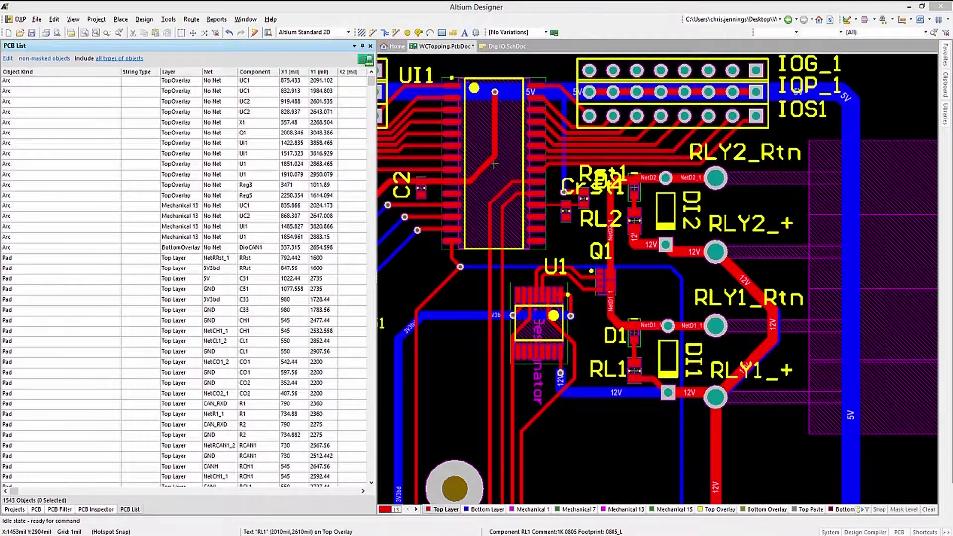
{"action": "left_click", "coordinate": [34, 61]}
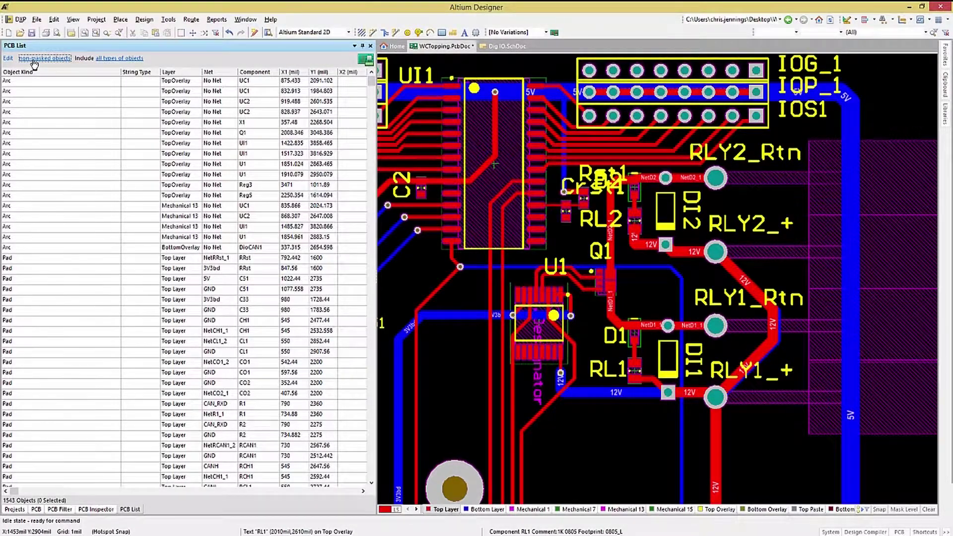
{"action": "left_click", "coordinate": [35, 60]}
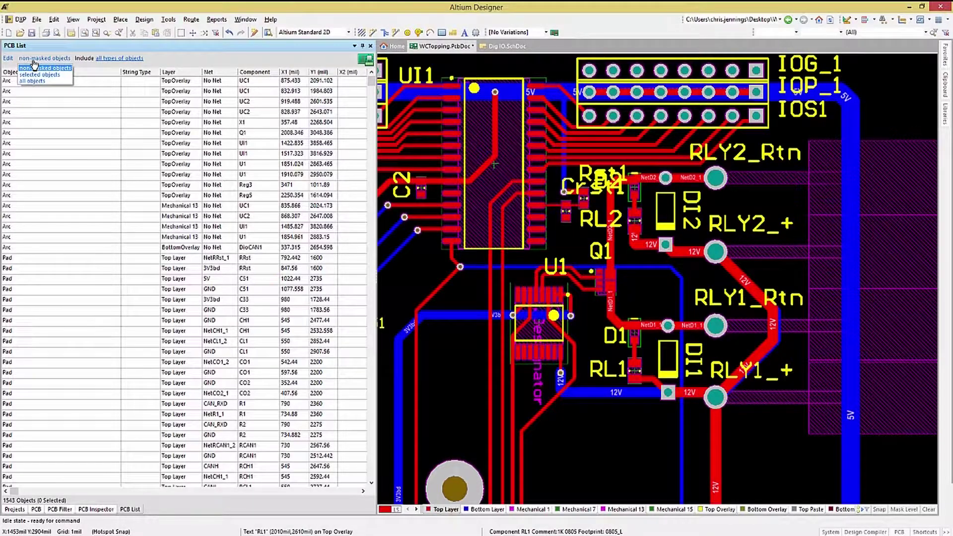
{"action": "left_click", "coordinate": [39, 74]}
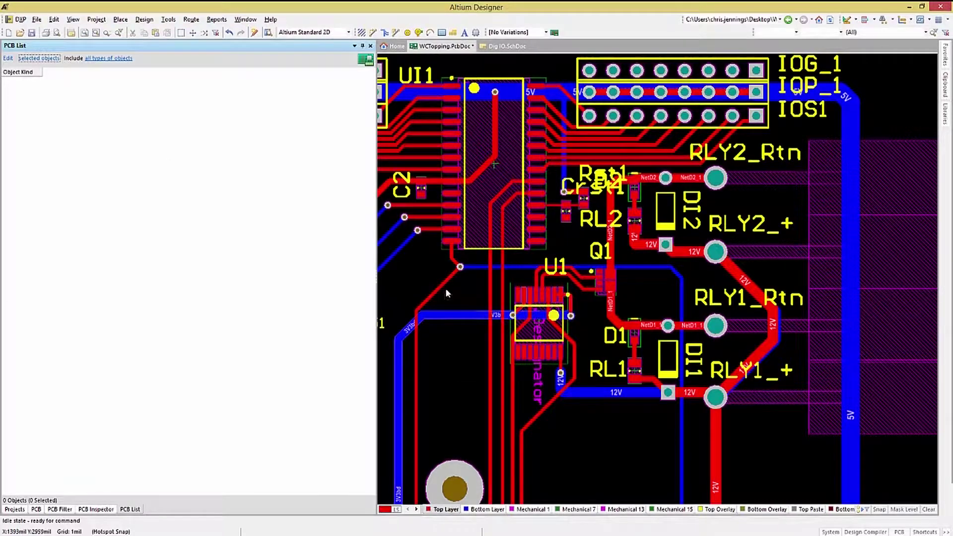
Step: Drag-select the parts around U1, D1 and RL1 on the board
{"action": "left_click_drag", "start_coordinate": [456, 281], "coordinate": [749, 405]}
{"action": "left_click", "coordinate": [749, 405]}
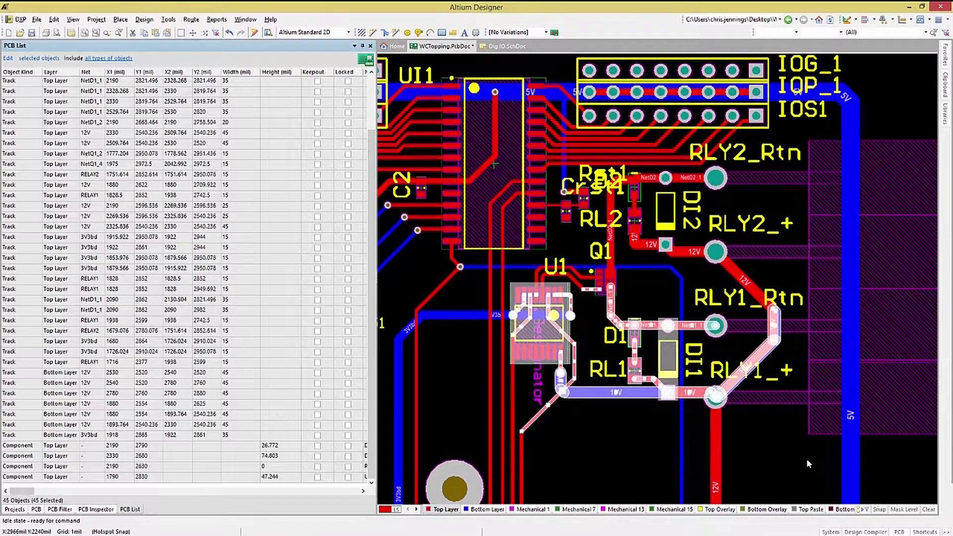
{"action": "scroll", "coordinate": [356, 128], "scroll_direction": "up", "scroll_amount": 2}
{"action": "scroll", "coordinate": [356, 128], "scroll_direction": "down", "scroll_amount": 2}
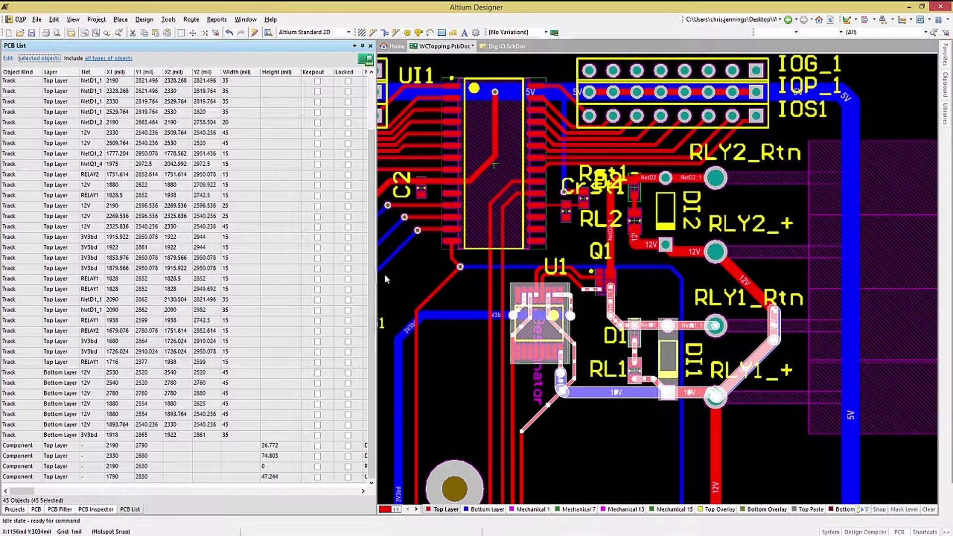
Step: Display only Components in the PCB List and pick the fast diode's row
{"action": "left_click", "coordinate": [101, 60]}
{"action": "left_click", "coordinate": [96, 82]}
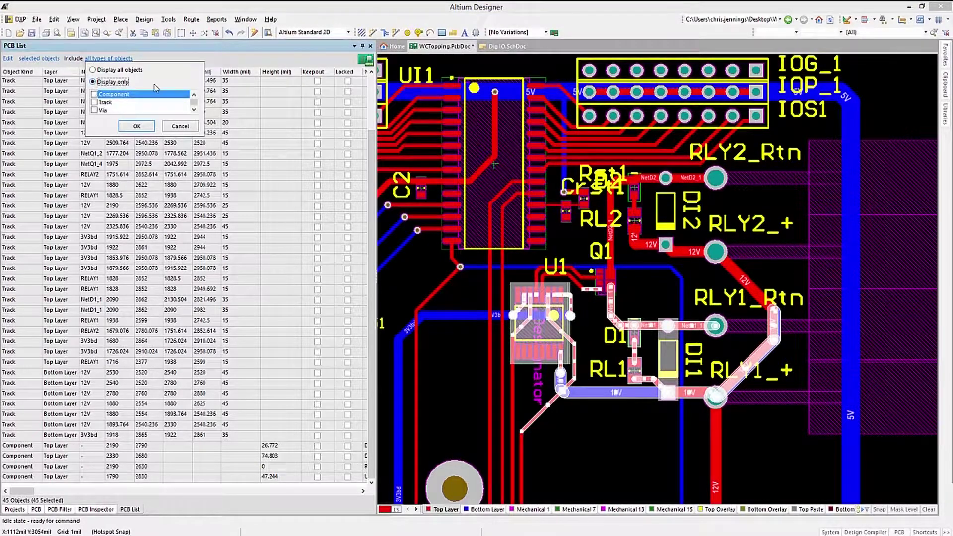
{"action": "left_click", "coordinate": [94, 94]}
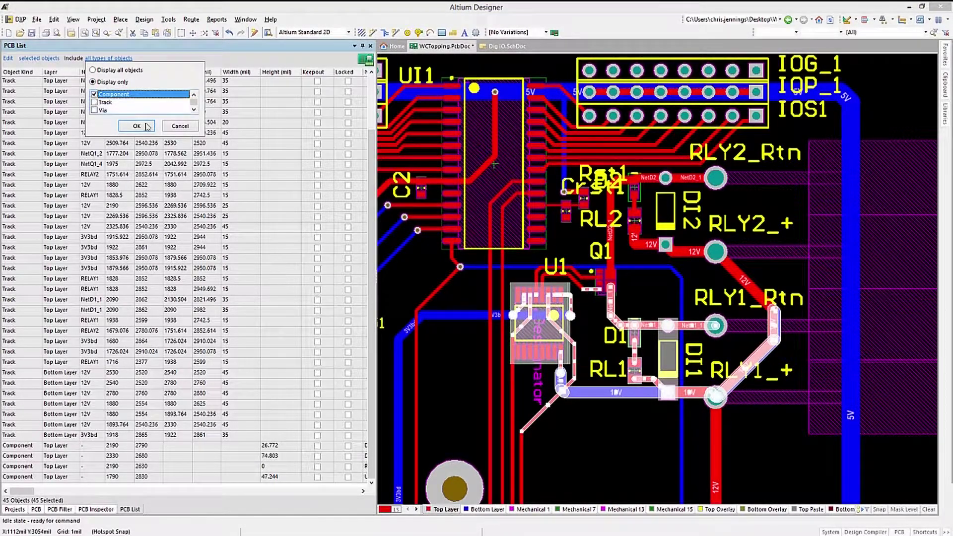
{"action": "left_click", "coordinate": [137, 126]}
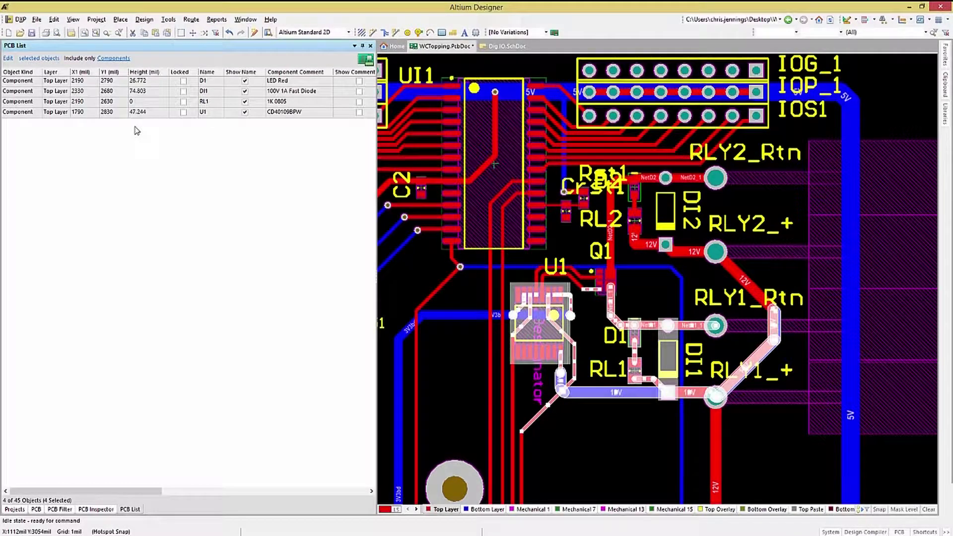
{"action": "left_click", "coordinate": [18, 92]}
Step: Change the diode DI1's Rotation to 360 in the PCB List
{"action": "left_click_drag", "start_coordinate": [118, 492], "coordinate": [281, 510]}
{"action": "left_click", "coordinate": [228, 90]}
{"action": "double_click", "coordinate": [228, 90]}
{"action": "type", "text": "00"}
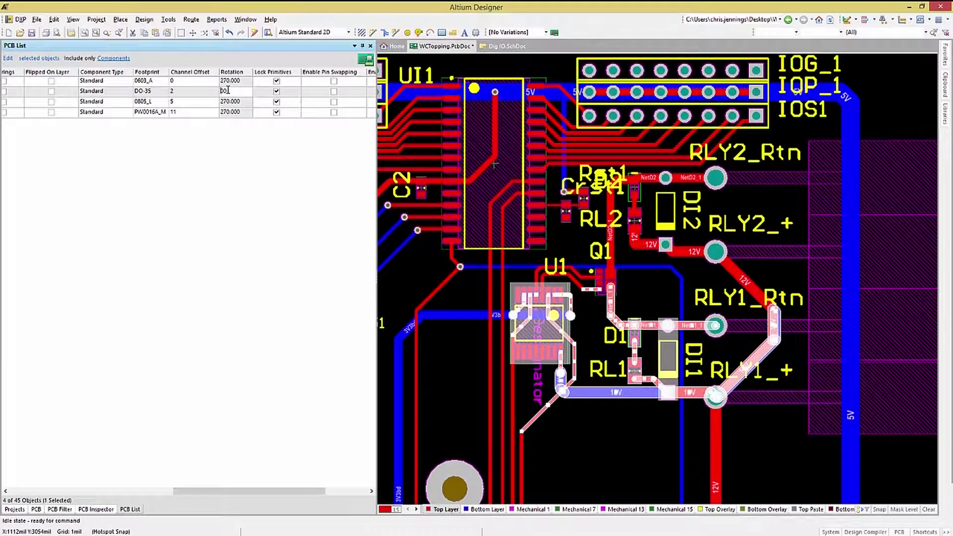
{"action": "key", "text": "Return"}
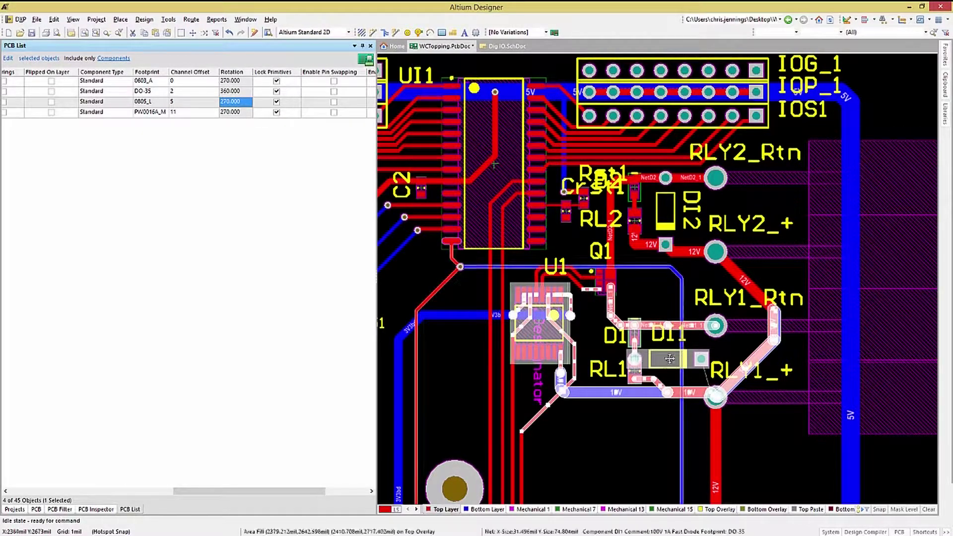
Step: Set DI1's Rotation back to 270 and switch the list from selected objects to all objects
{"action": "left_click", "coordinate": [244, 92]}
{"action": "type", "text": "270"}
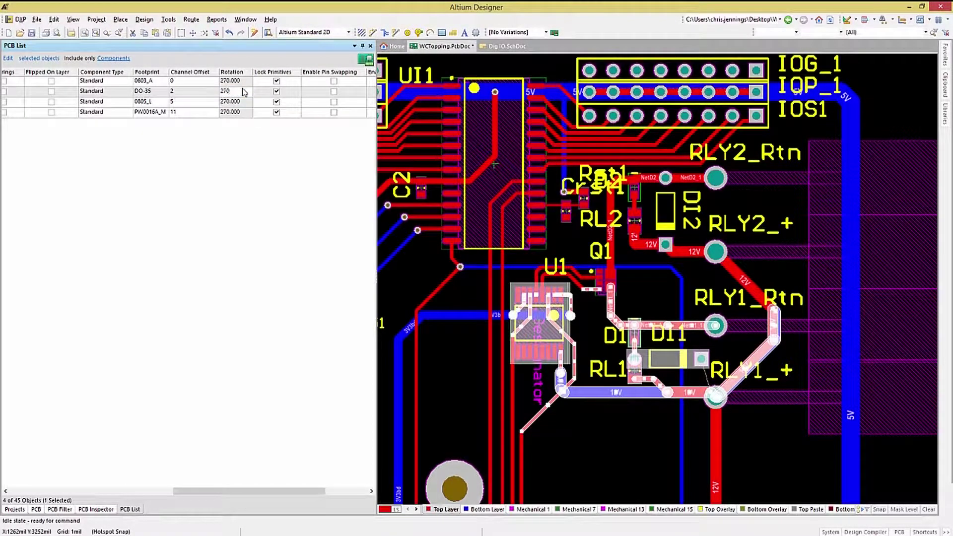
{"action": "key", "text": "Return"}
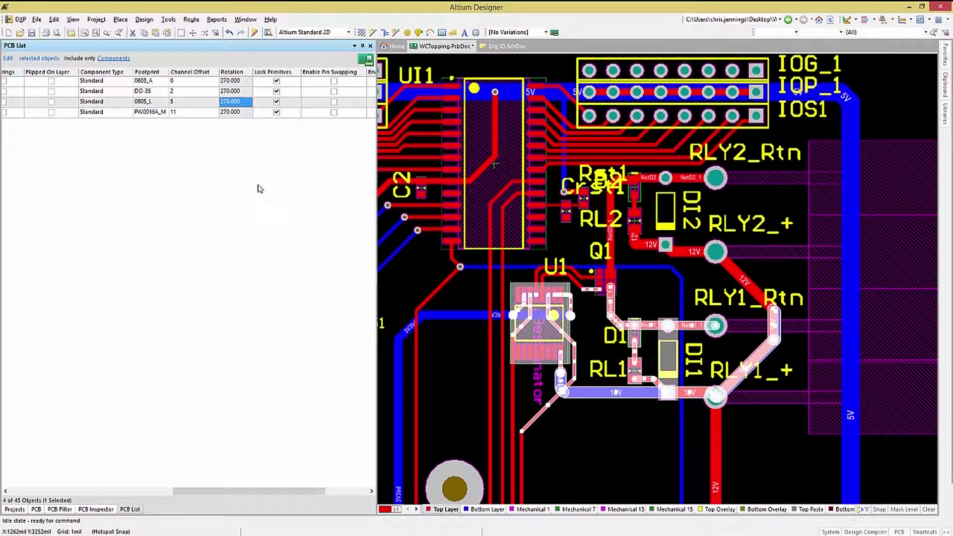
{"action": "left_click", "coordinate": [46, 59]}
{"action": "left_click", "coordinate": [35, 81]}
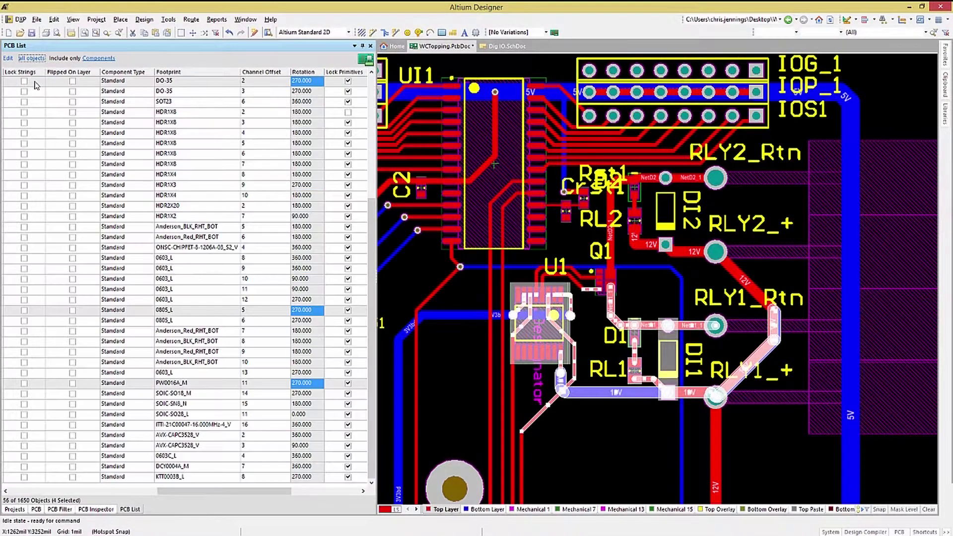
Step: Clear the board selection, sort the 56 components by X1 then Y1, and select the IOG_1 row
{"action": "left_click", "coordinate": [929, 509]}
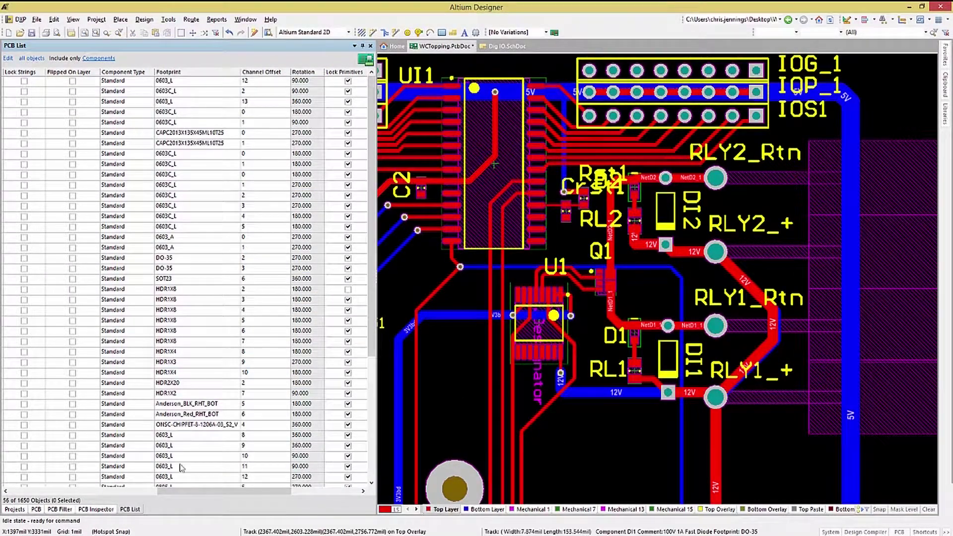
{"action": "left_click_drag", "start_coordinate": [181, 496], "coordinate": [17, 480]}
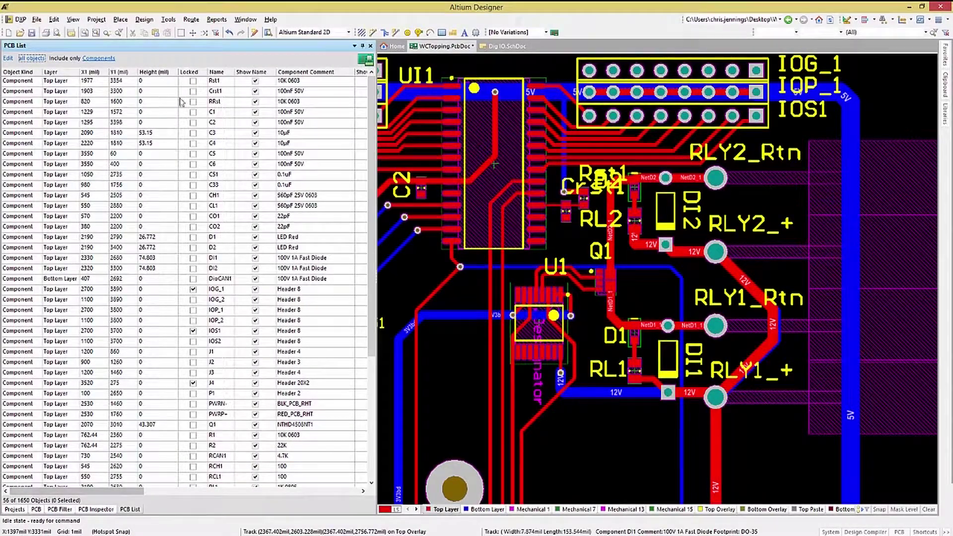
{"action": "left_click", "coordinate": [105, 73]}
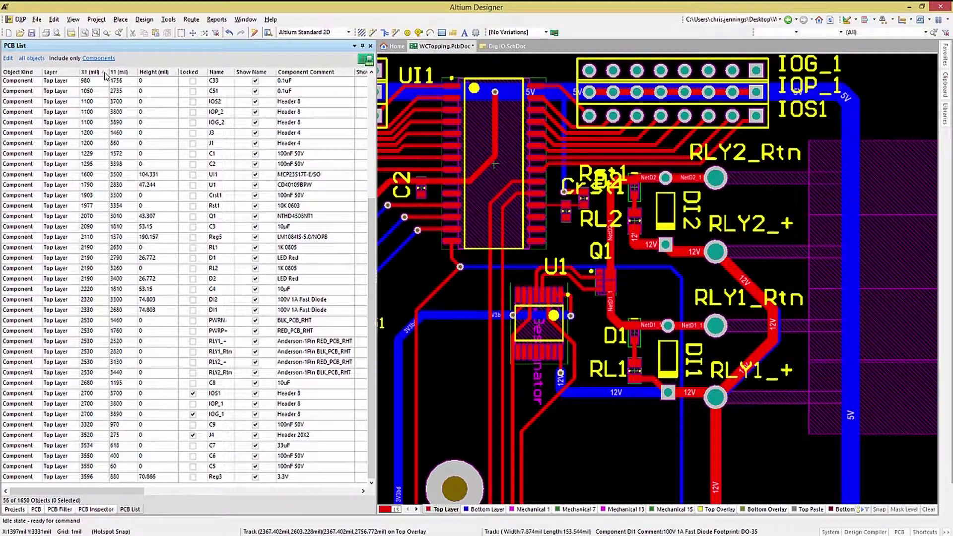
{"action": "left_click", "coordinate": [129, 73]}
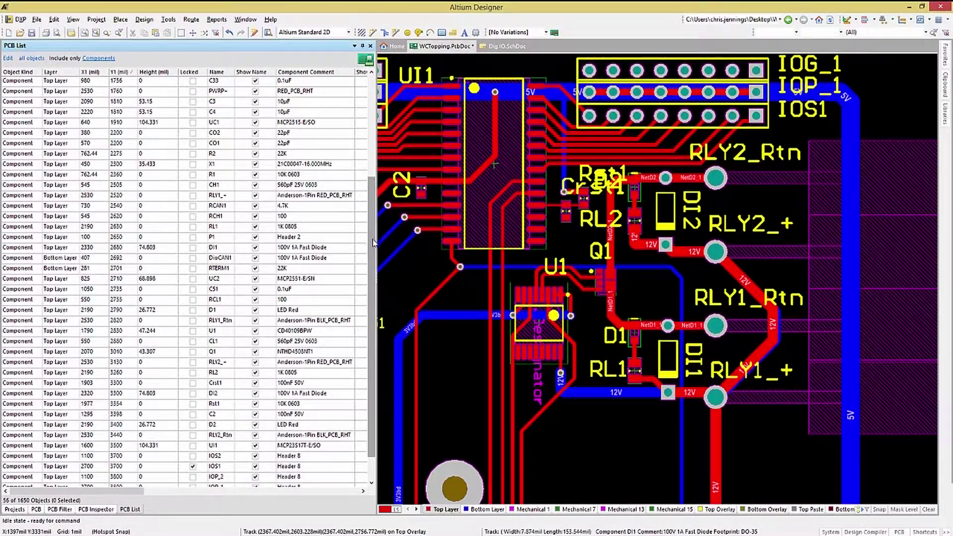
{"action": "left_click_drag", "start_coordinate": [373, 242], "coordinate": [367, 311]}
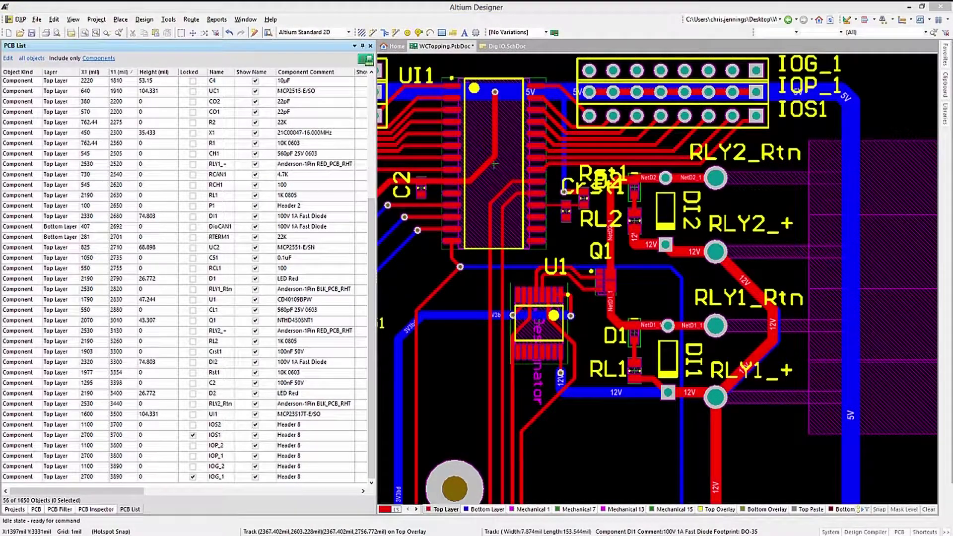
{"action": "left_click", "coordinate": [21, 478]}
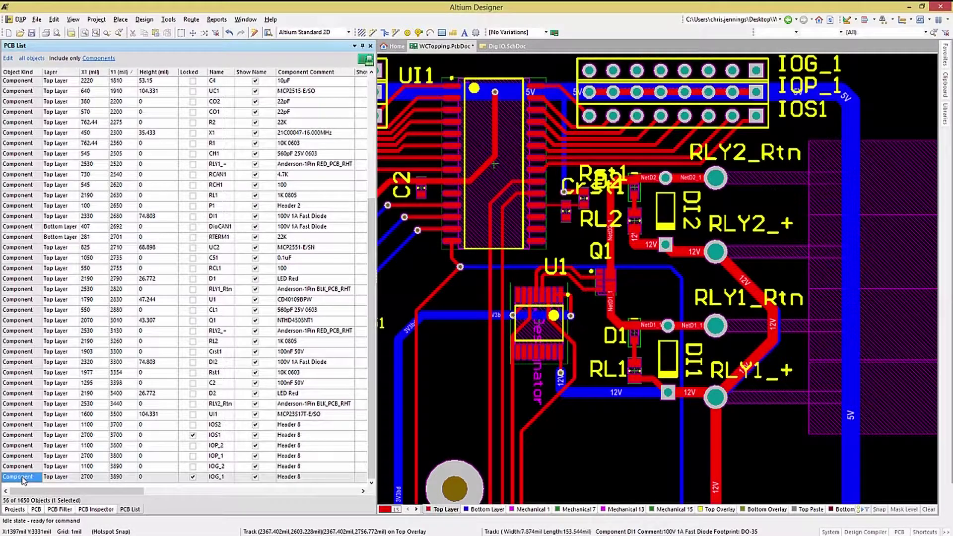